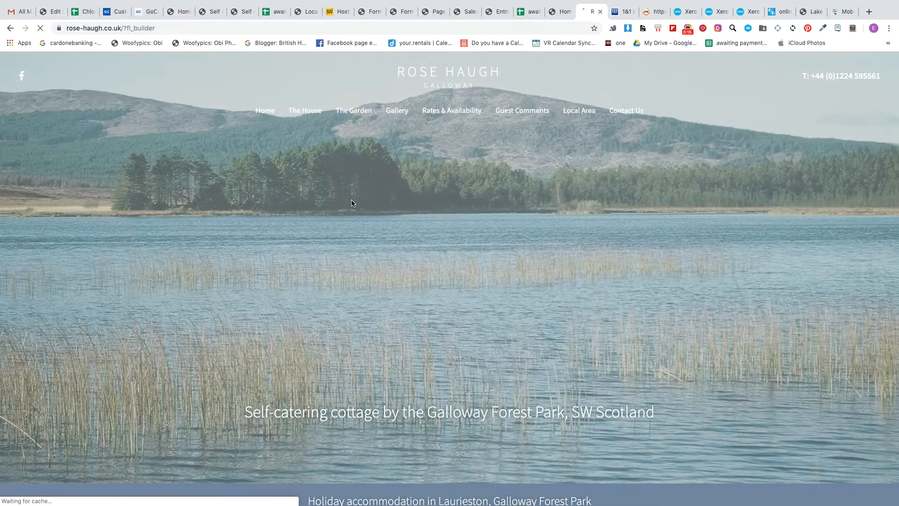
# Step: Look over the Home page from the hero loch image down to the welcome text and cottage photo
pyautogui.scroll(-3, 311, 429)
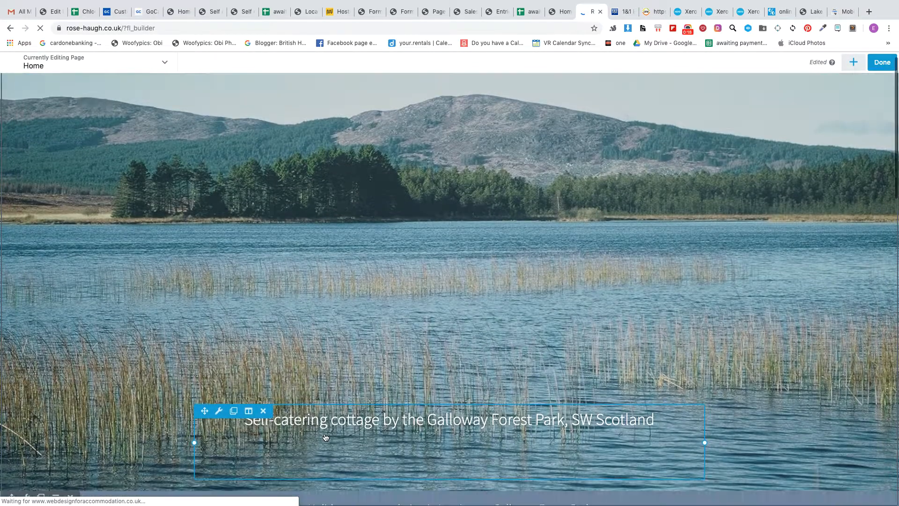
pyautogui.scroll(-3, 325, 434)
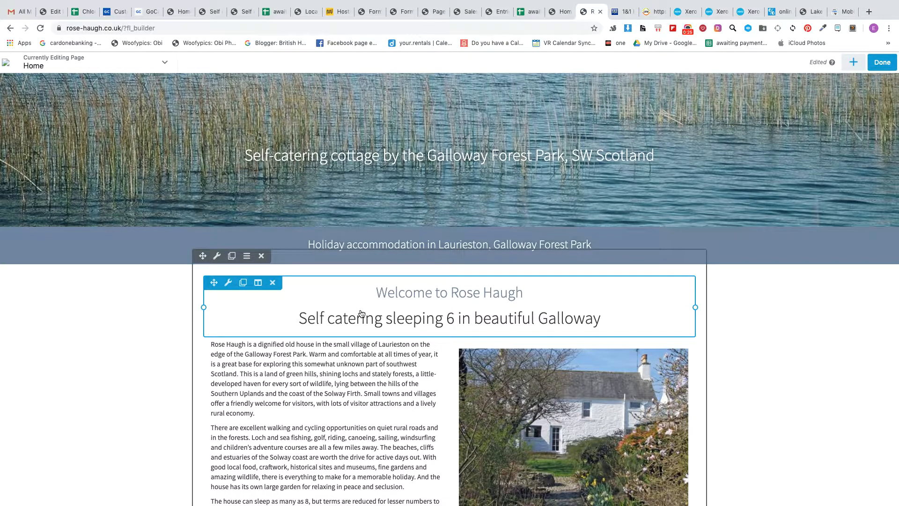
pyautogui.scroll(-3, 322, 382)
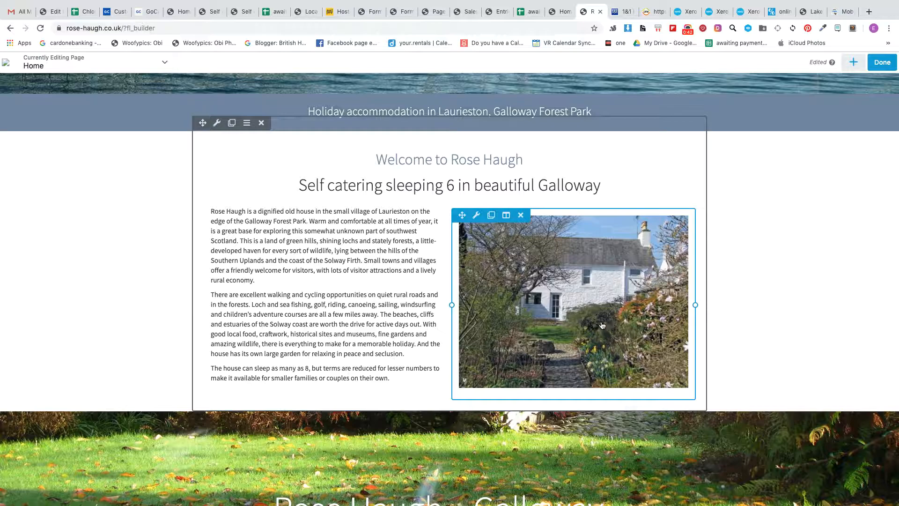
pyautogui.scroll(5, 602, 326)
pyautogui.scroll(5, 601, 326)
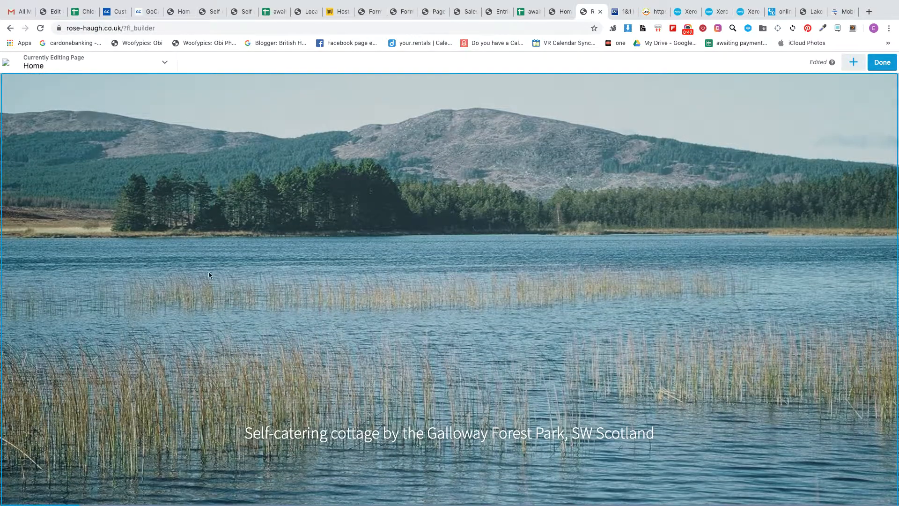
pyautogui.scroll(-3, 145, 281)
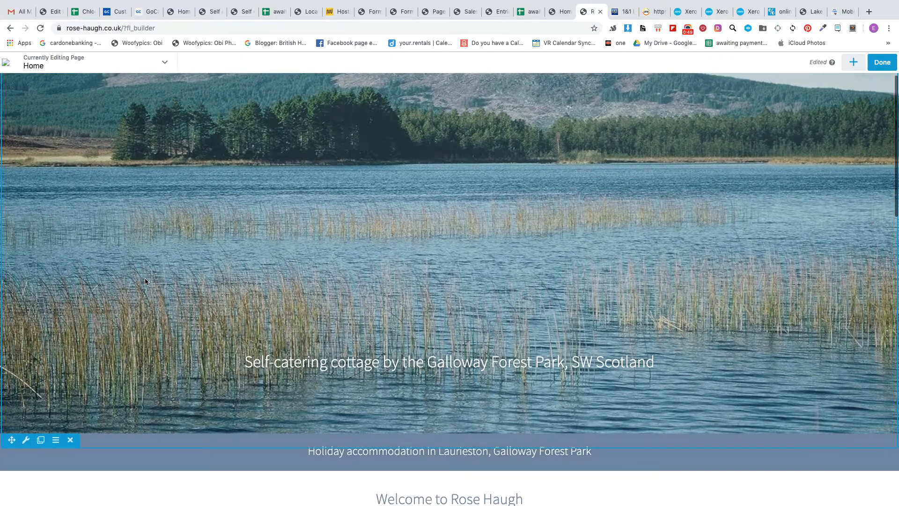
pyautogui.scroll(3, 145, 281)
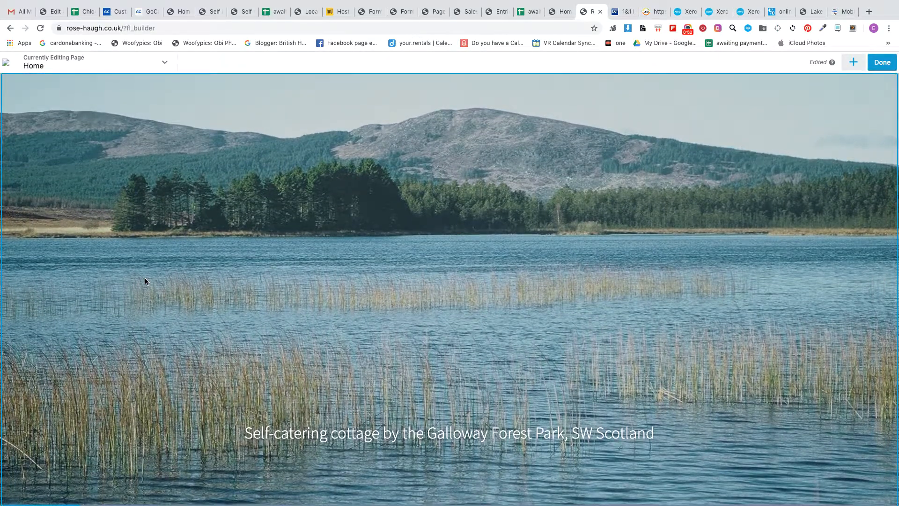
# Step: Open the settings of the hero image row and review its background slideshow options
pyautogui.scroll(-6, 144, 282)
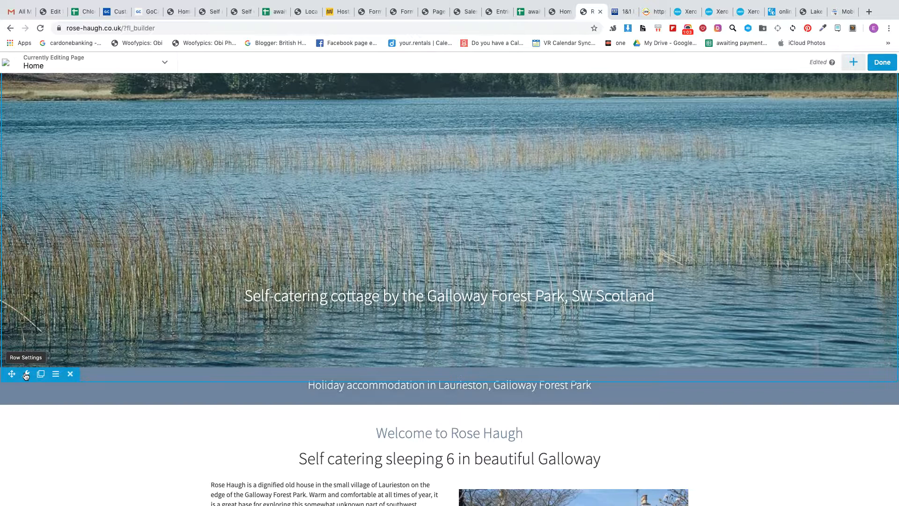
pyautogui.click(26, 375)
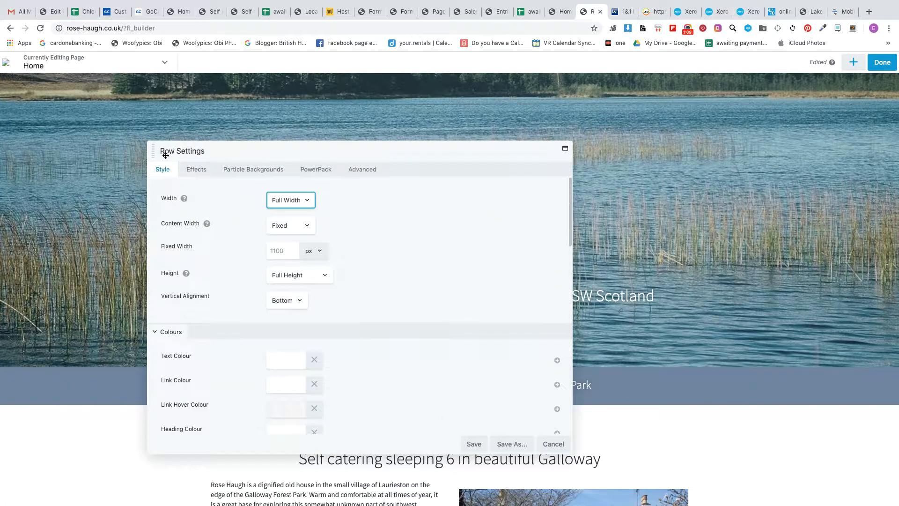
pyautogui.scroll(-5, 412, 303)
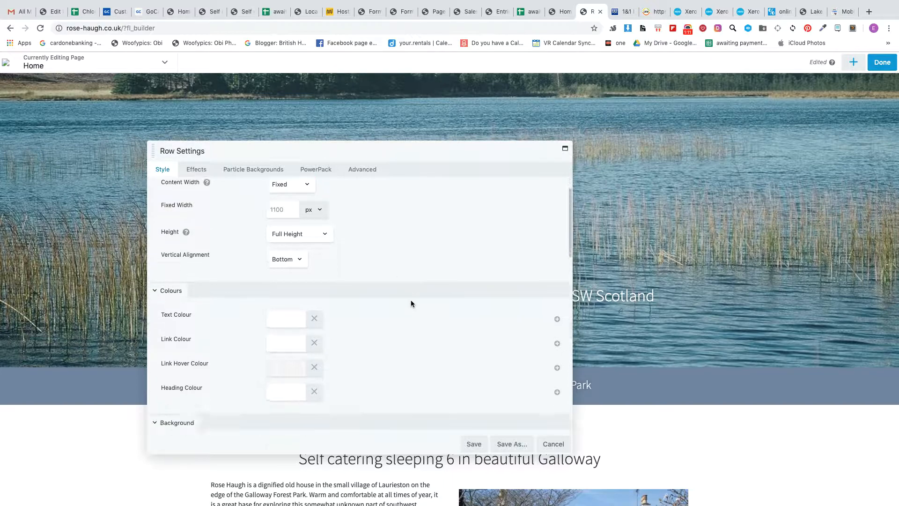
pyautogui.scroll(-1, 411, 304)
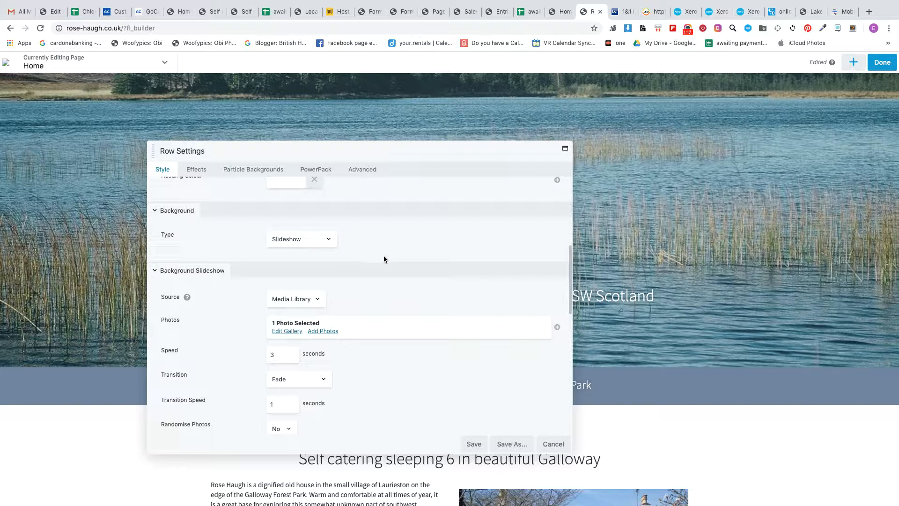
pyautogui.scroll(-1, 384, 259)
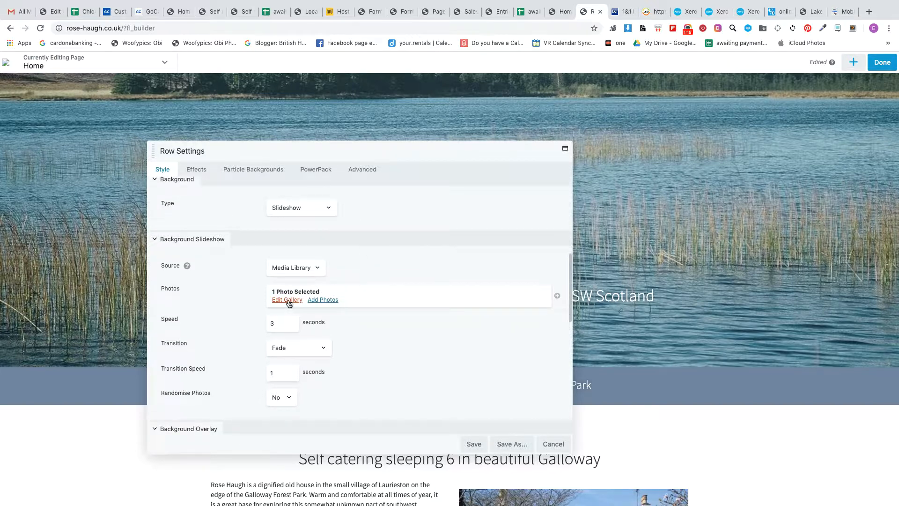
# Step: Open the hero slideshow's gallery for editing and browse the media library for images to add
pyautogui.click(288, 300)
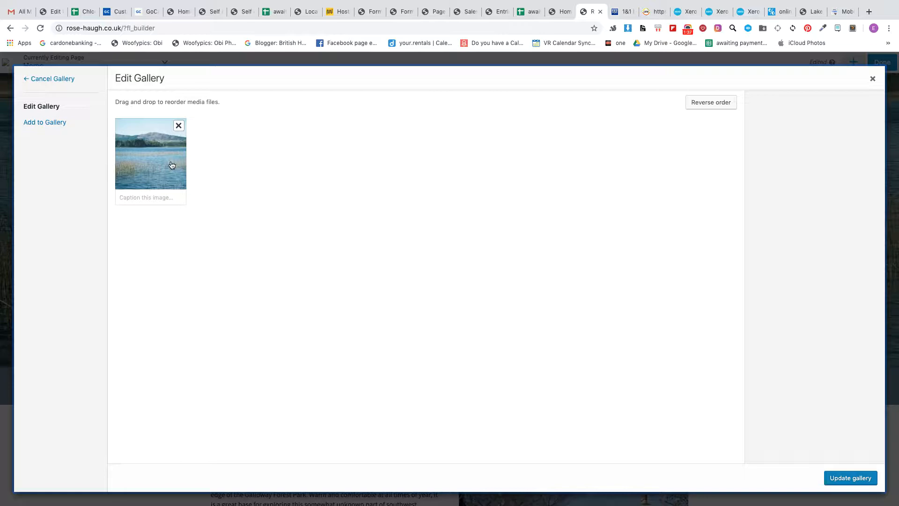
pyautogui.click(52, 124)
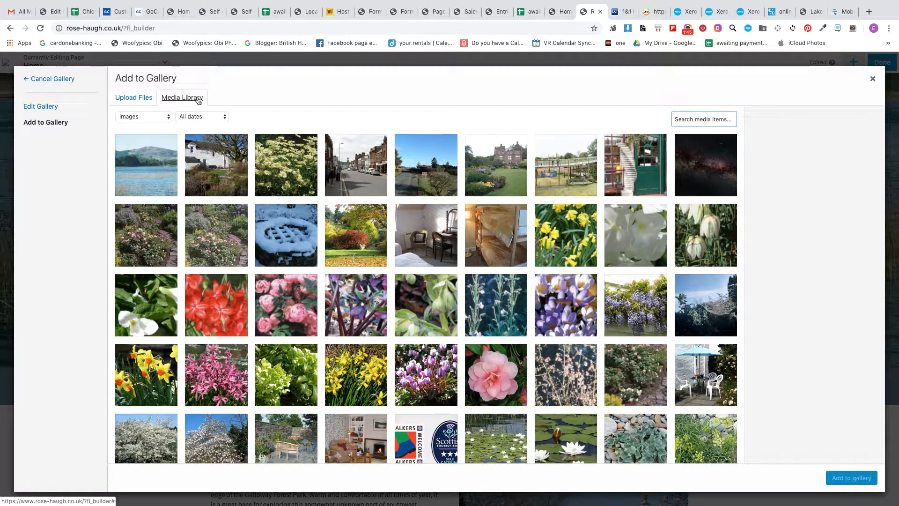
pyautogui.scroll(-15, 468, 243)
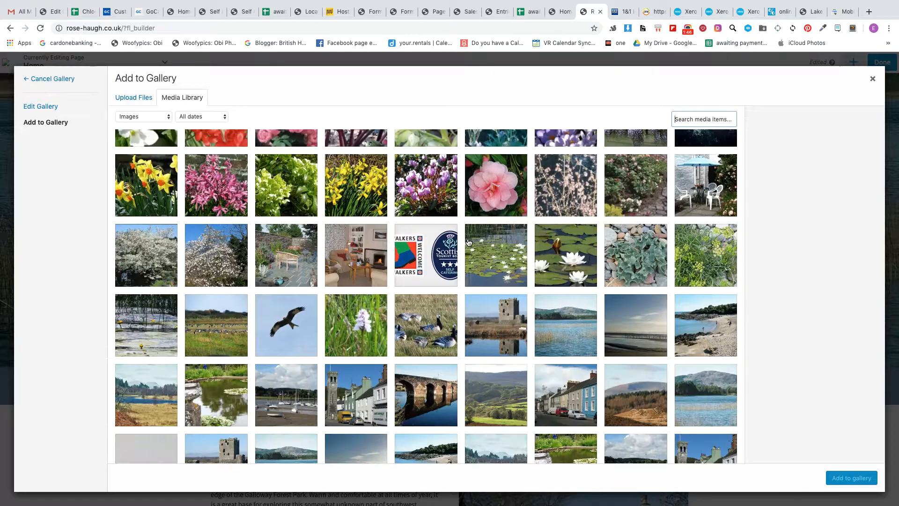
pyautogui.scroll(10, 468, 242)
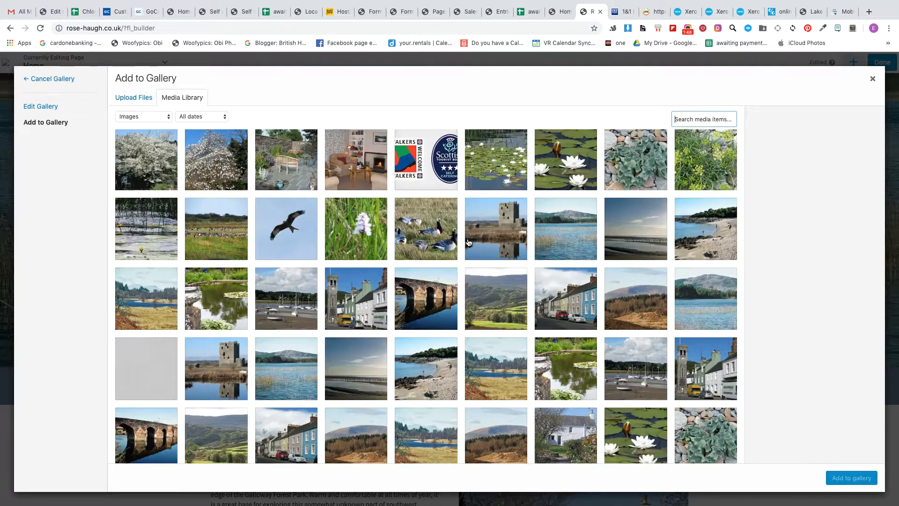
# Step: Check the attachment details and pixel dimensions of stroan-loch.jpg, and select and deselect Garden-camellia.jpg for comparison
pyautogui.click(150, 171)
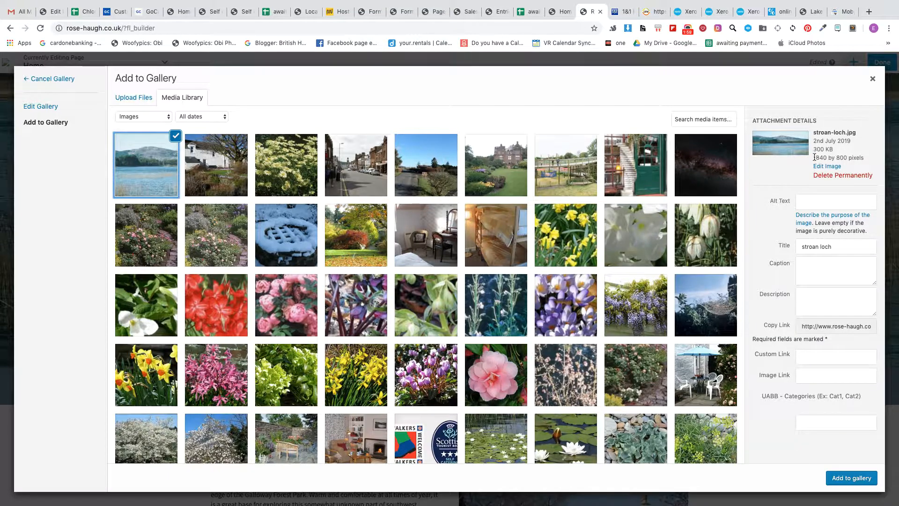
pyautogui.moveTo(814, 158); pyautogui.dragTo(851, 159)
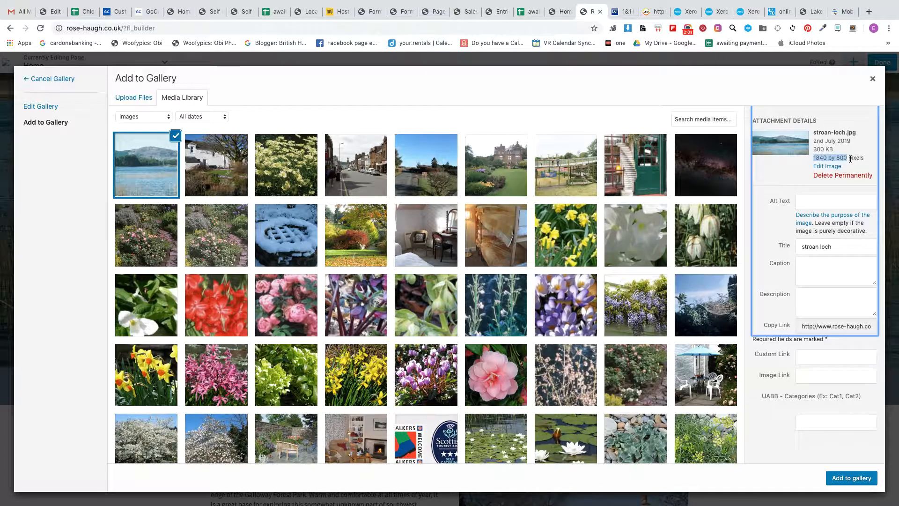
pyautogui.click(798, 170)
pyautogui.click(480, 365)
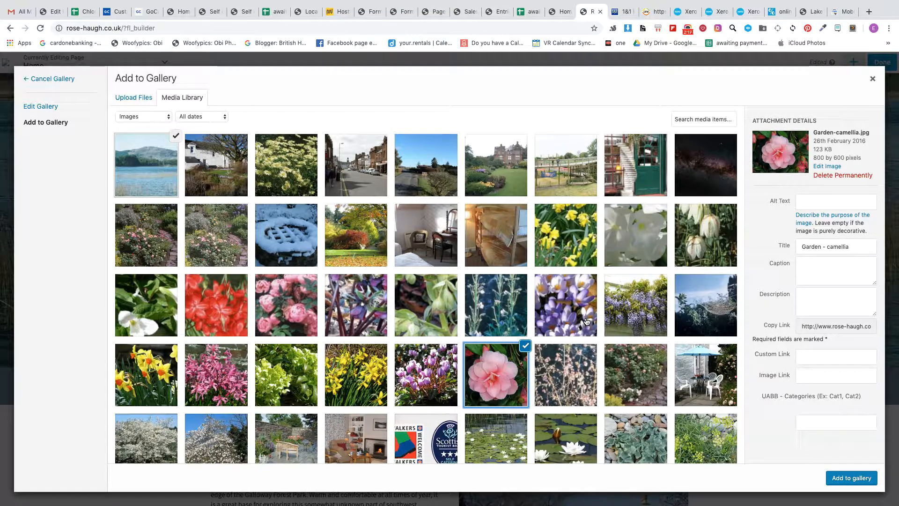
pyautogui.click(526, 346)
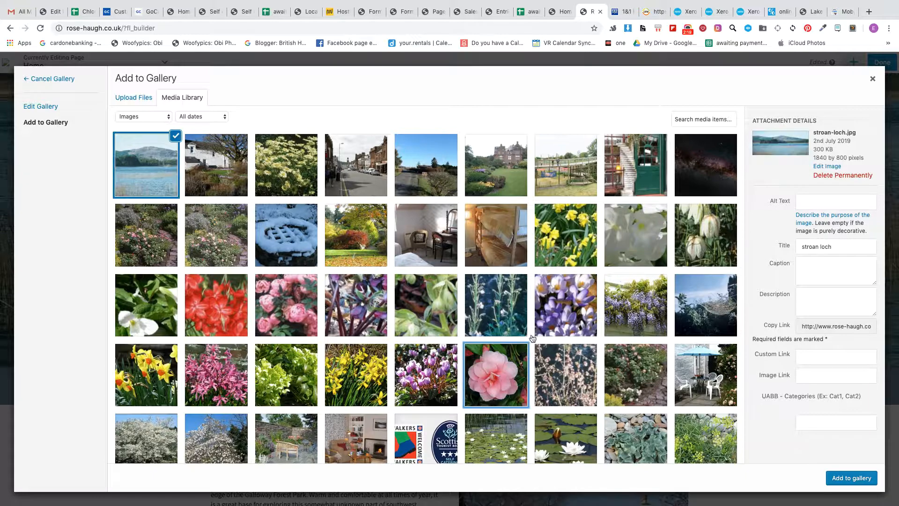
# Step: Deselect stroan-loch.jpg, close the gallery without adding any photos and save the row settings
pyautogui.click(161, 179)
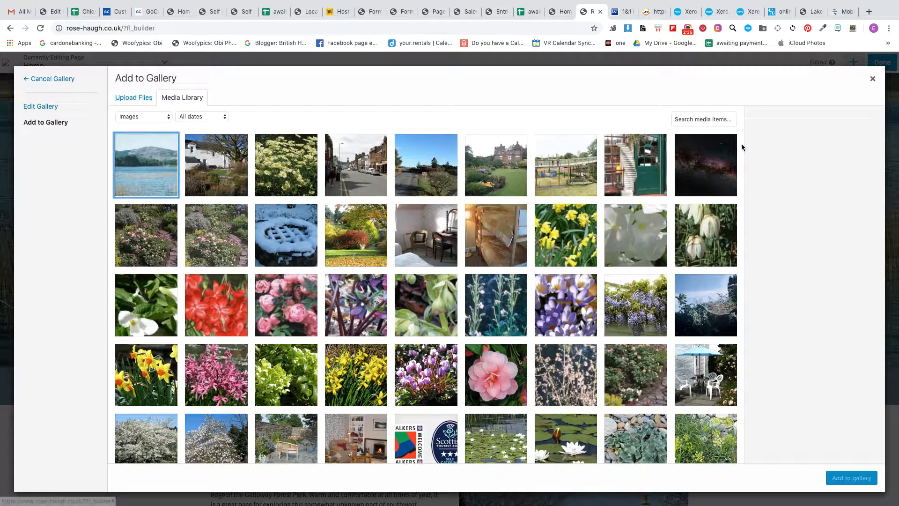
pyautogui.click(872, 80)
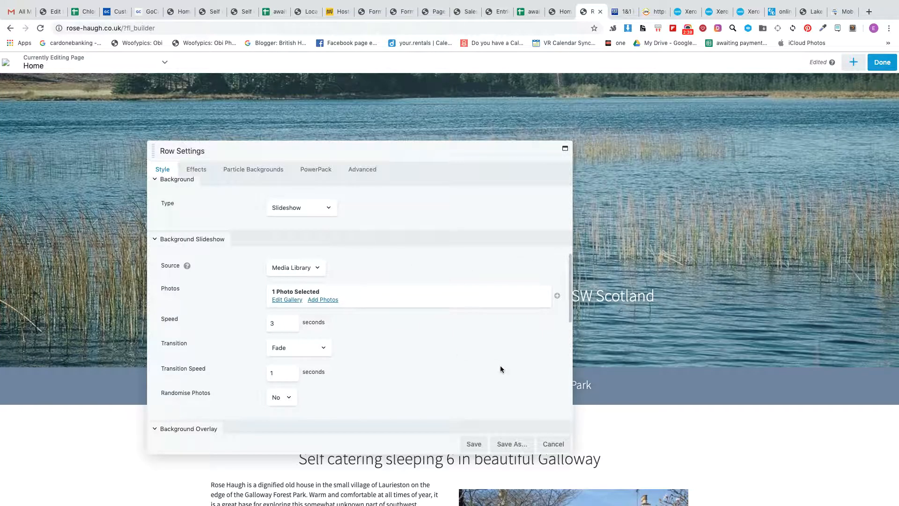
pyautogui.click(474, 445)
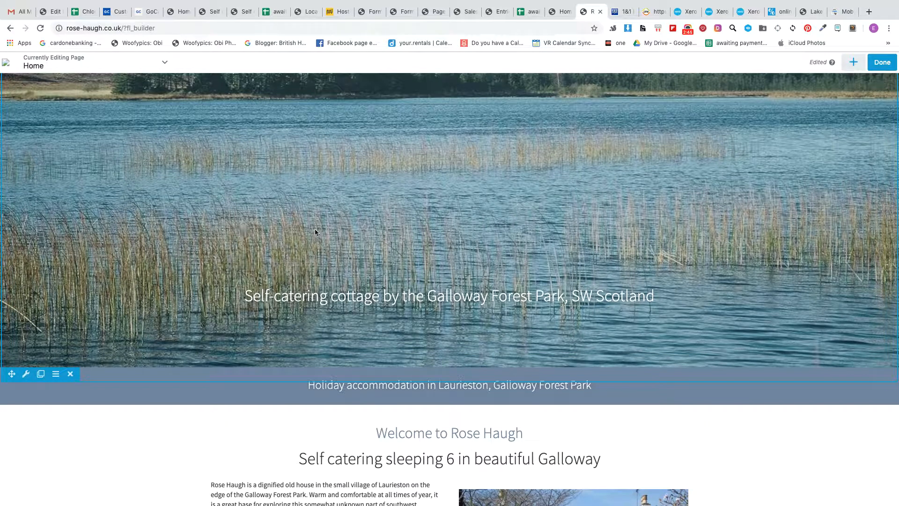
# Step: Open the introductory text beneath the welcome headings for editing
pyautogui.scroll(-5, 314, 231)
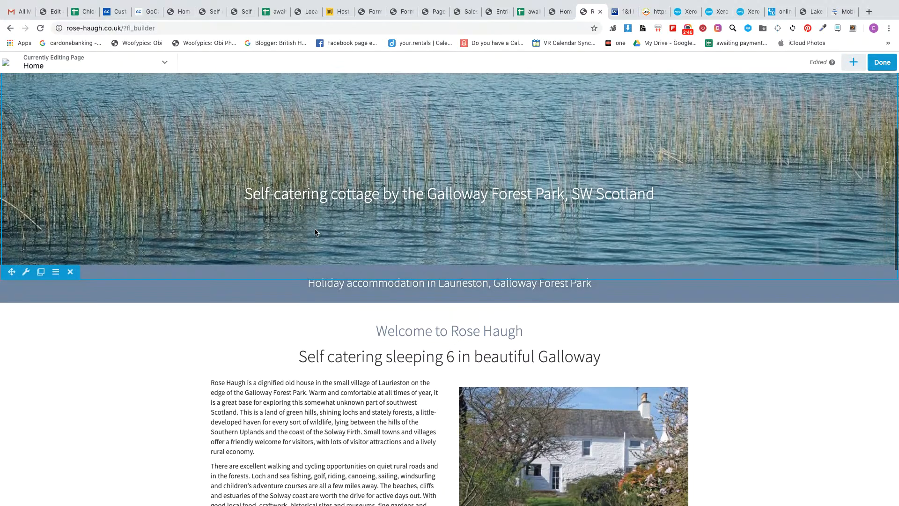
pyautogui.scroll(-2, 316, 233)
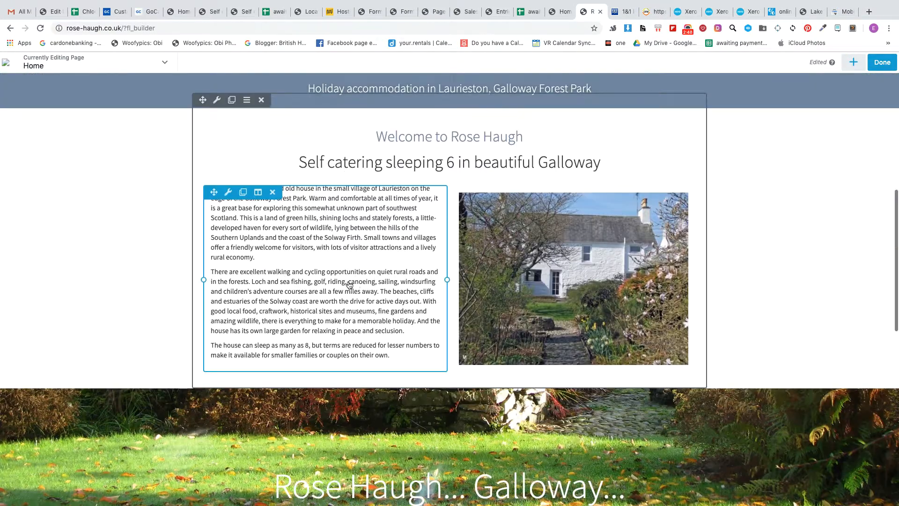
pyautogui.click(292, 277)
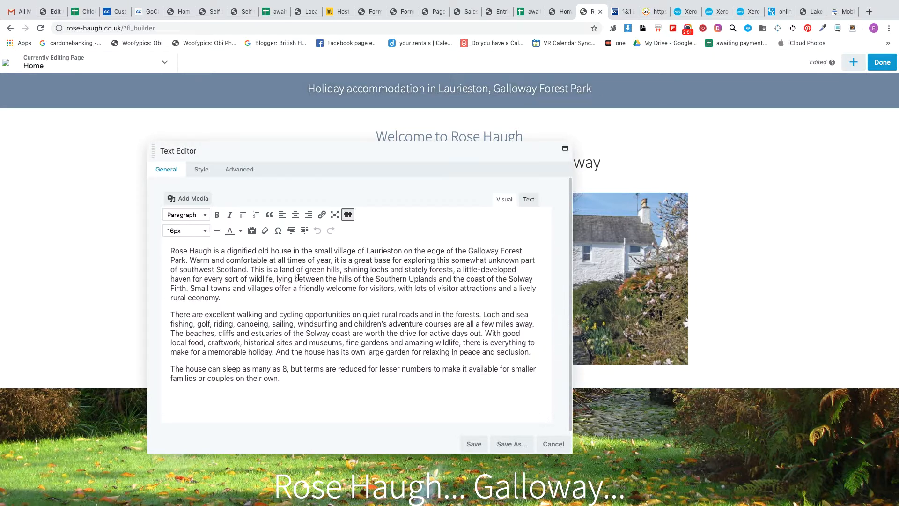
pyautogui.click(275, 297)
pyautogui.moveTo(172, 248); pyautogui.dragTo(214, 251)
pyautogui.click(216, 214)
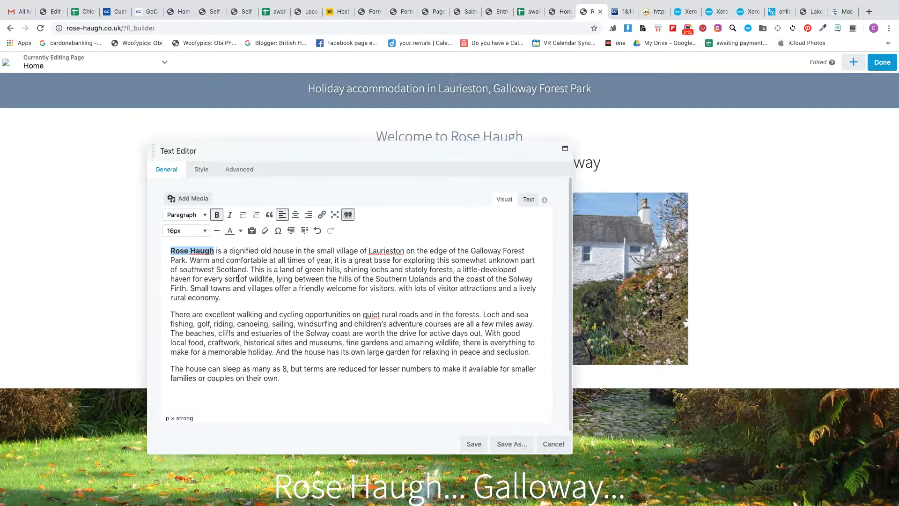
pyautogui.click(217, 215)
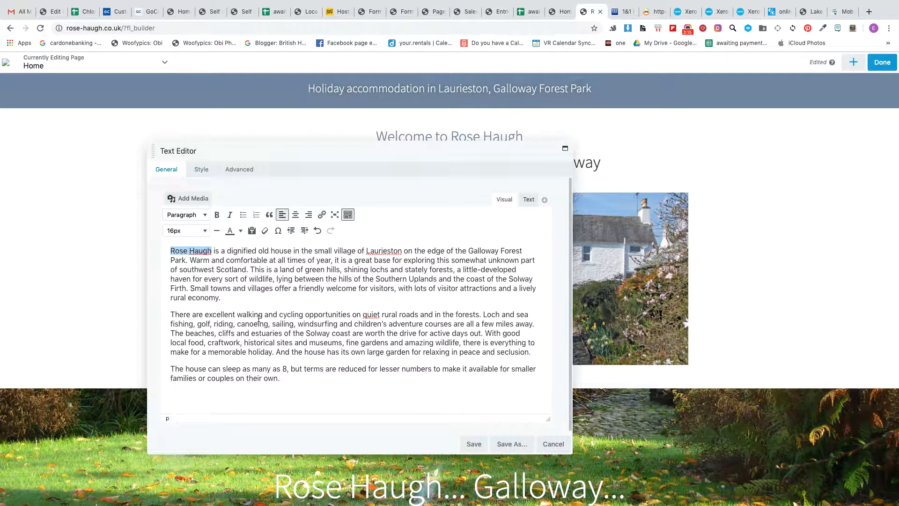
pyautogui.click(256, 305)
# Step: Review the font family and weight choices in the introductory text's typography settings, leaving both at Default
pyautogui.moveTo(332, 154); pyautogui.dragTo(437, 144)
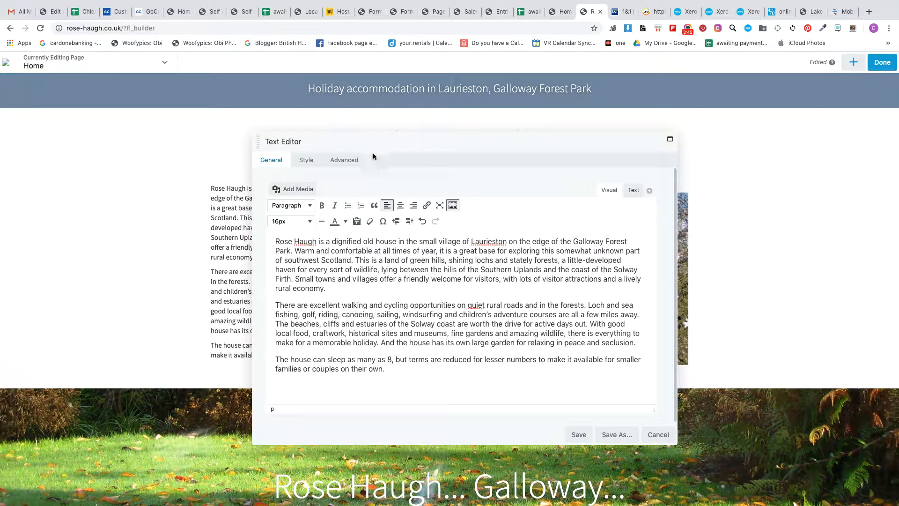
pyautogui.click(303, 162)
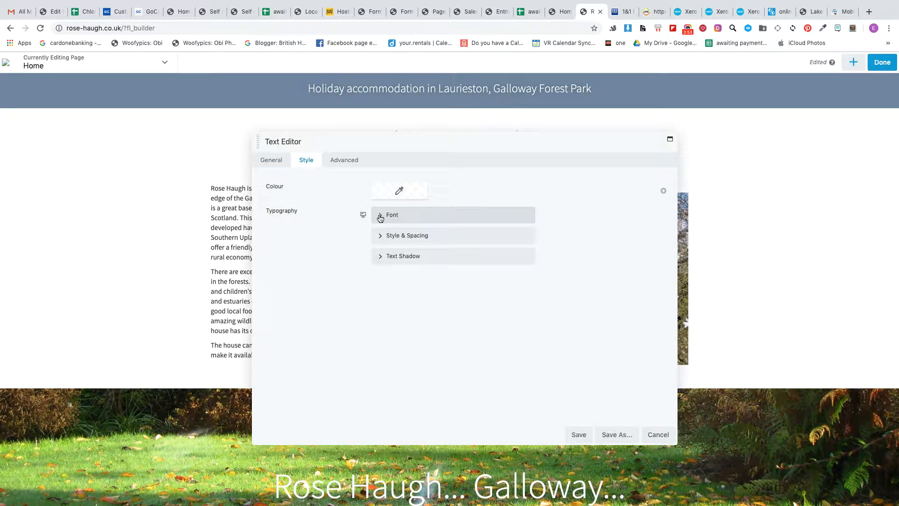
pyautogui.click(380, 218)
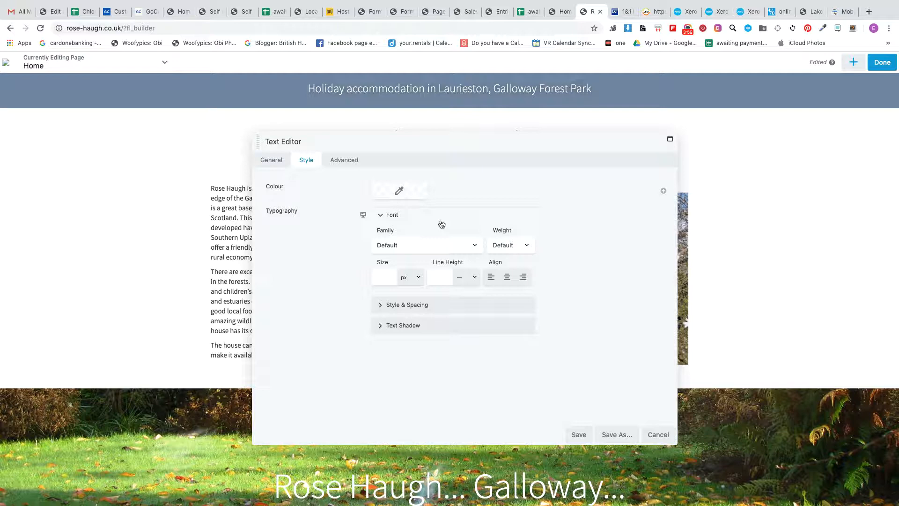
pyautogui.click(421, 242)
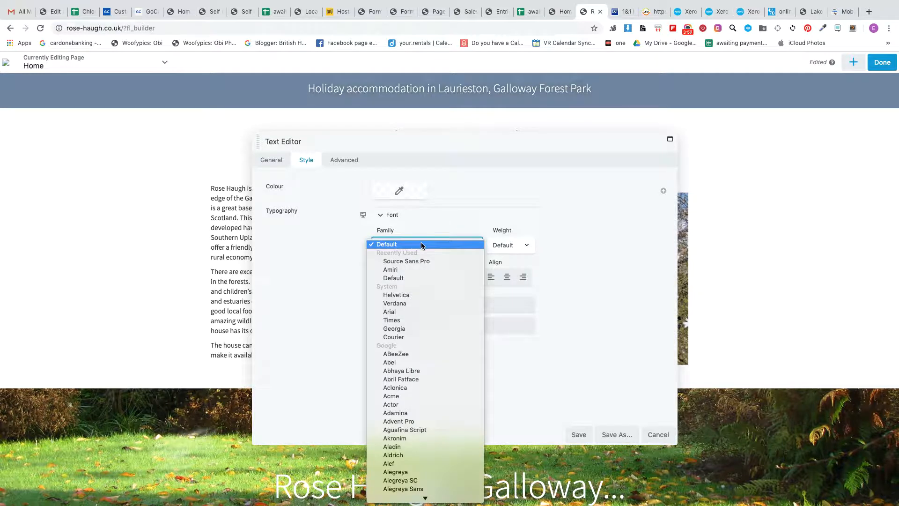
pyautogui.scroll(-10, 420, 310)
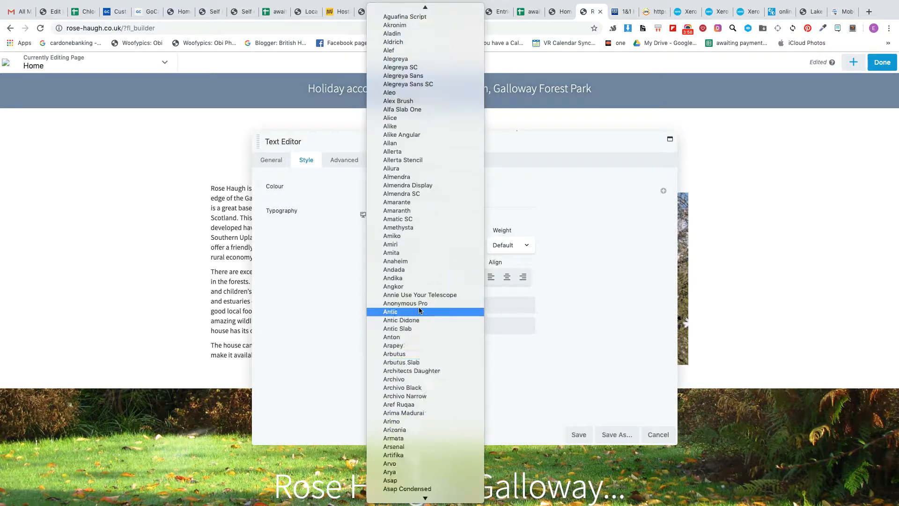
pyautogui.click(277, 283)
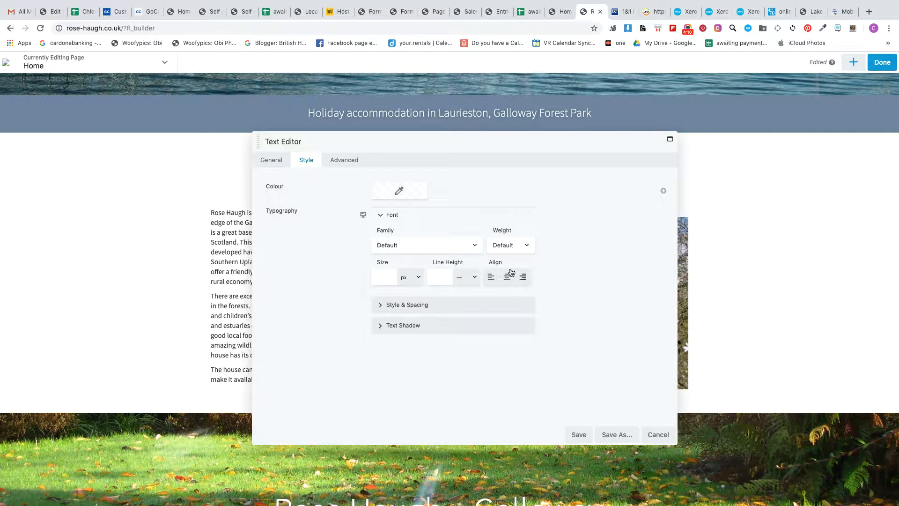
pyautogui.click(504, 246)
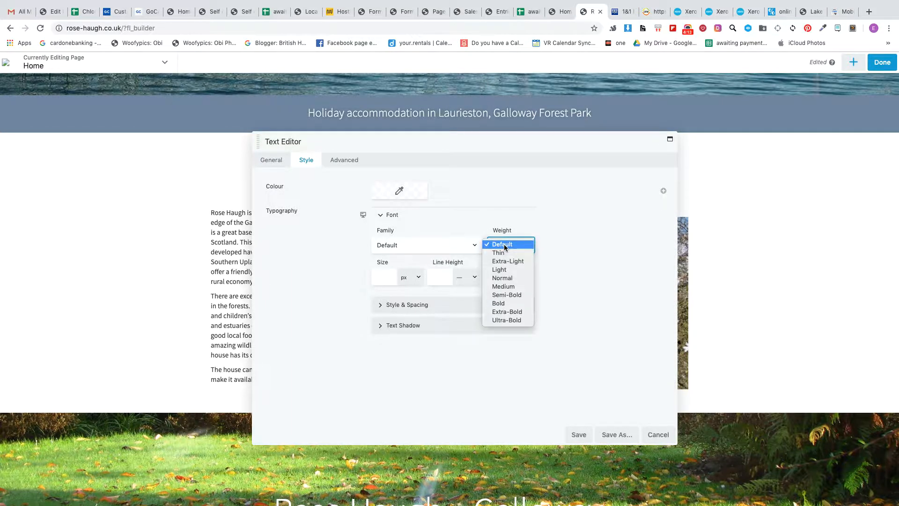
pyautogui.click(618, 284)
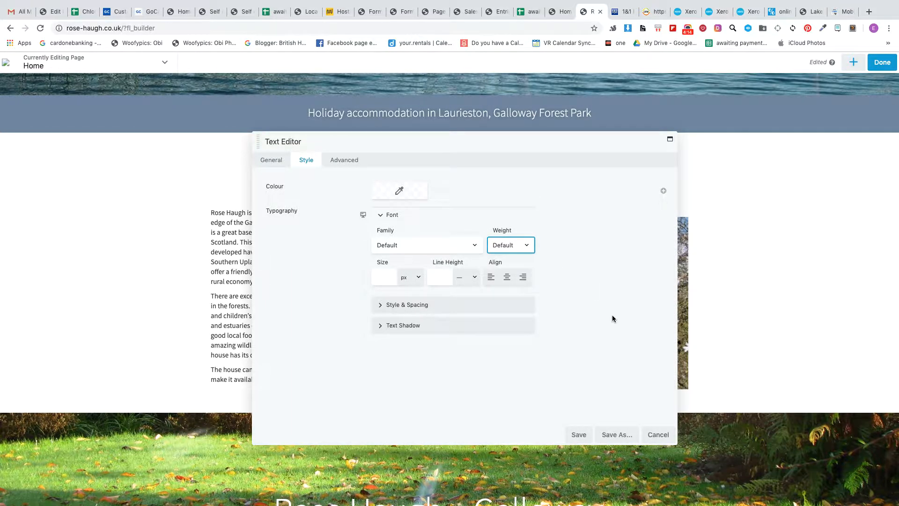
# Step: Cancel the text editing, review the welcome section's photo gallery and its media library without adding photos, and save the gallery settings
pyautogui.click(658, 434)
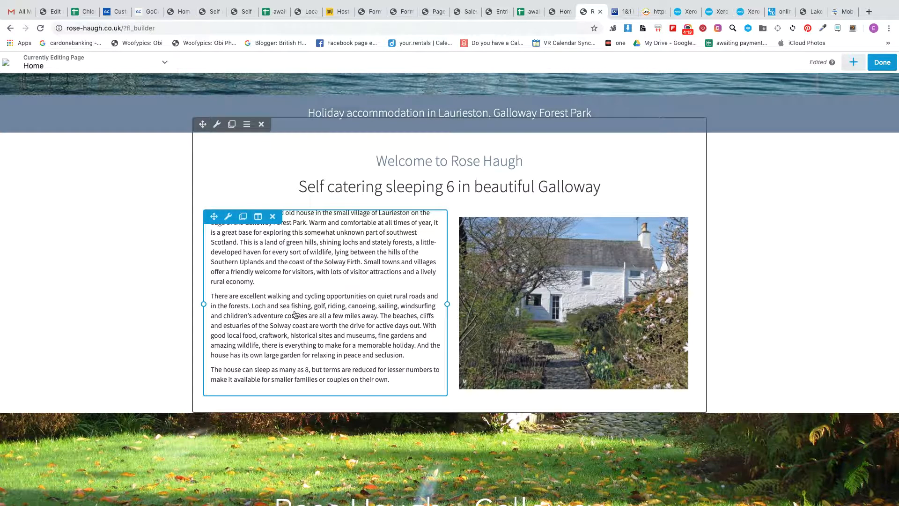
pyautogui.click(571, 317)
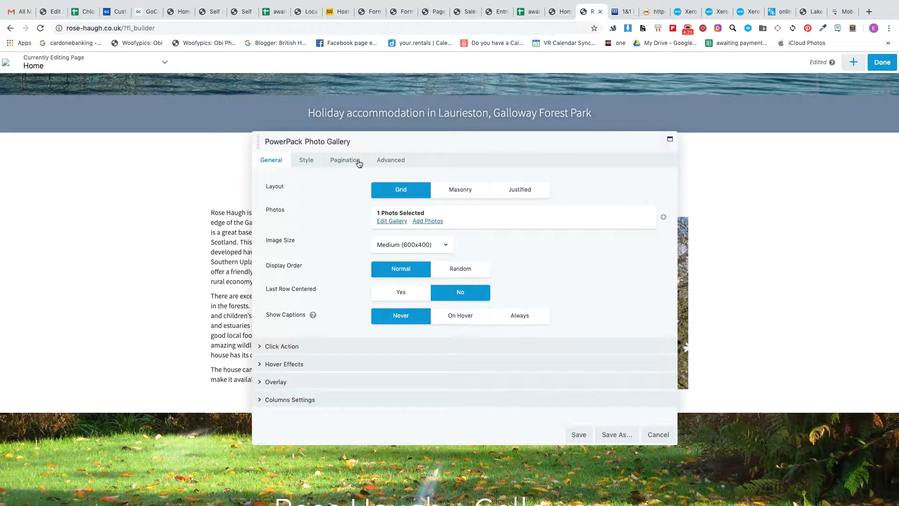
pyautogui.click(397, 222)
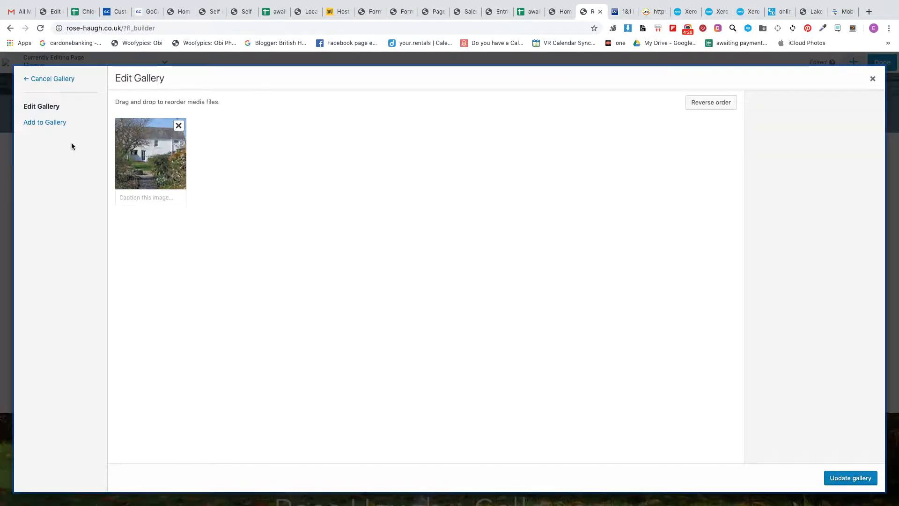
pyautogui.click(41, 123)
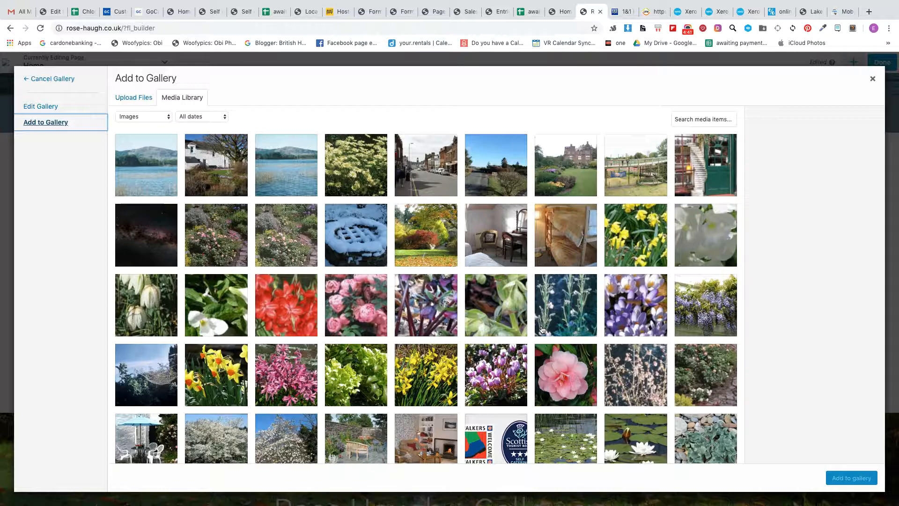
pyautogui.click(873, 79)
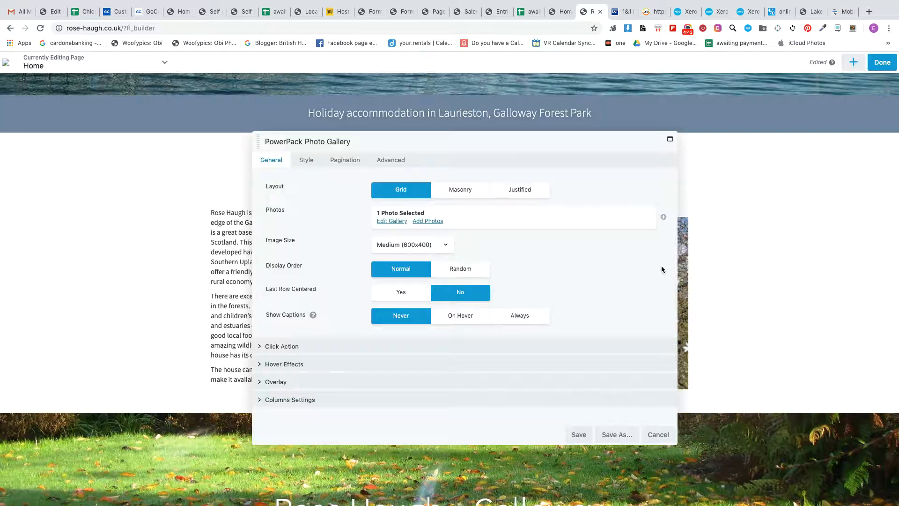
pyautogui.click(578, 435)
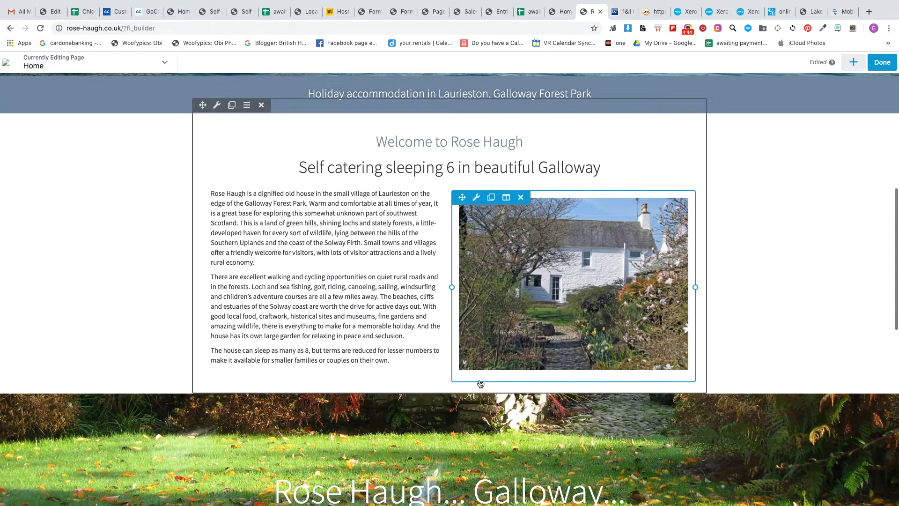
# Step: Review the background photo choices for the "Rose Haugh... Galloway..." row, keep the autumn lawn photo and save the row settings
pyautogui.scroll(-4, 481, 384)
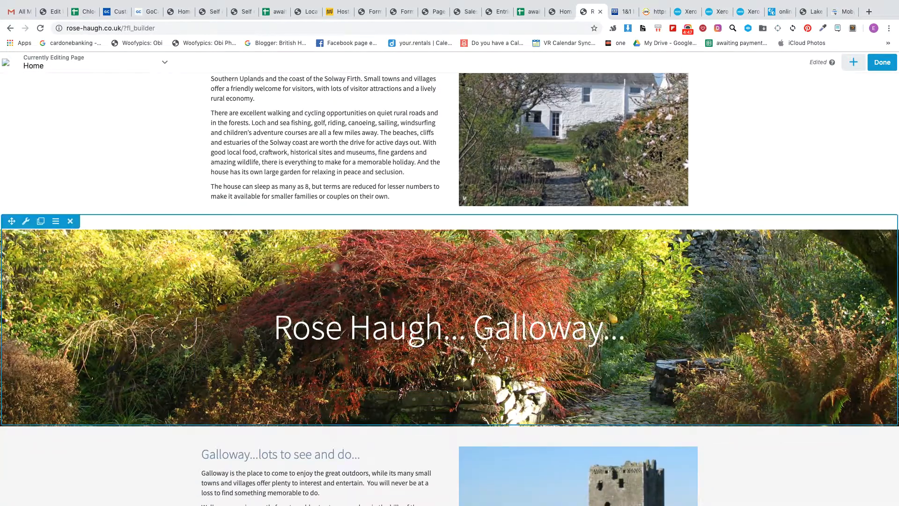
pyautogui.click(26, 223)
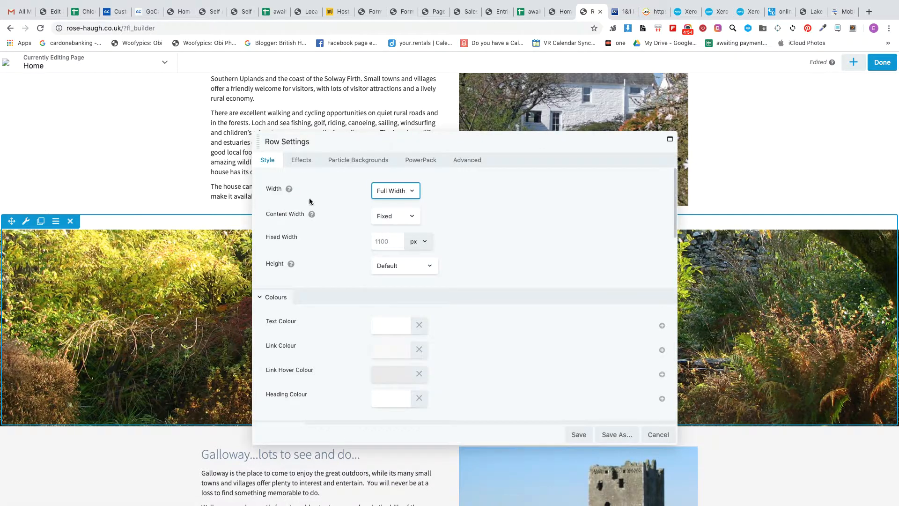
pyautogui.scroll(-4, 338, 262)
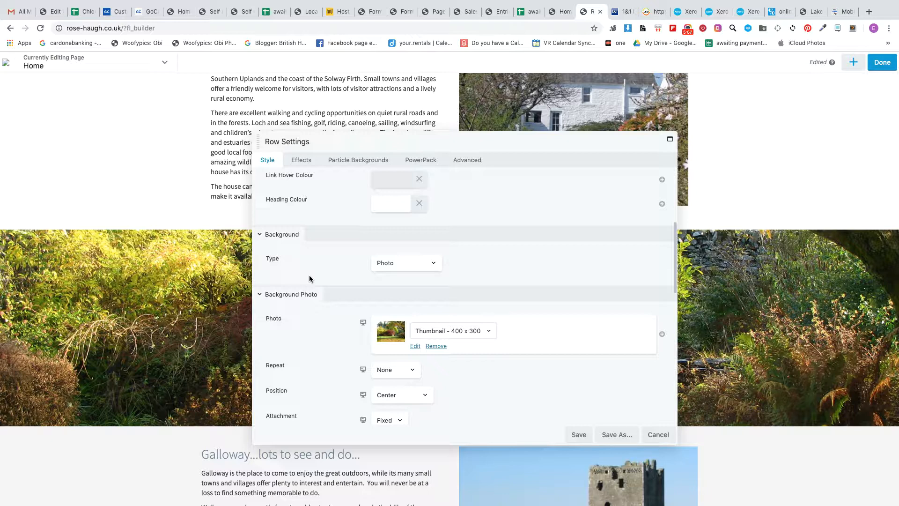
pyautogui.scroll(-3, 310, 290)
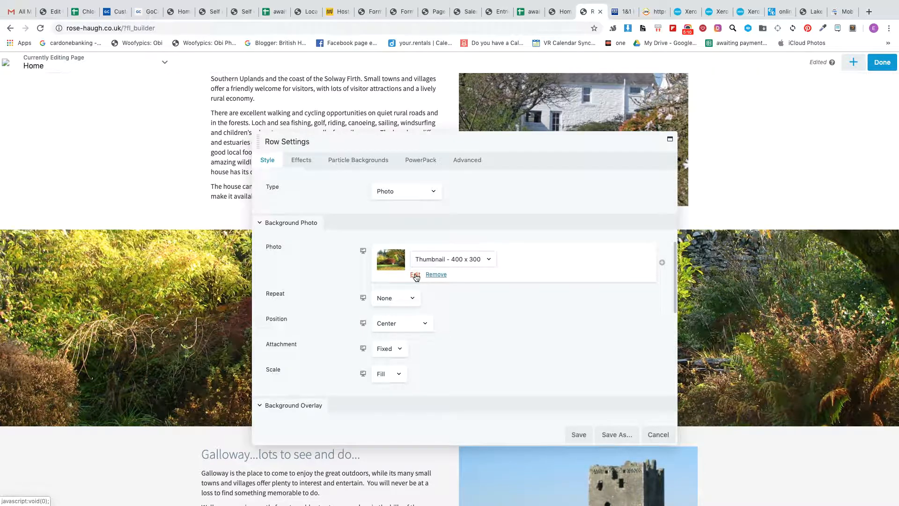
pyautogui.click(415, 275)
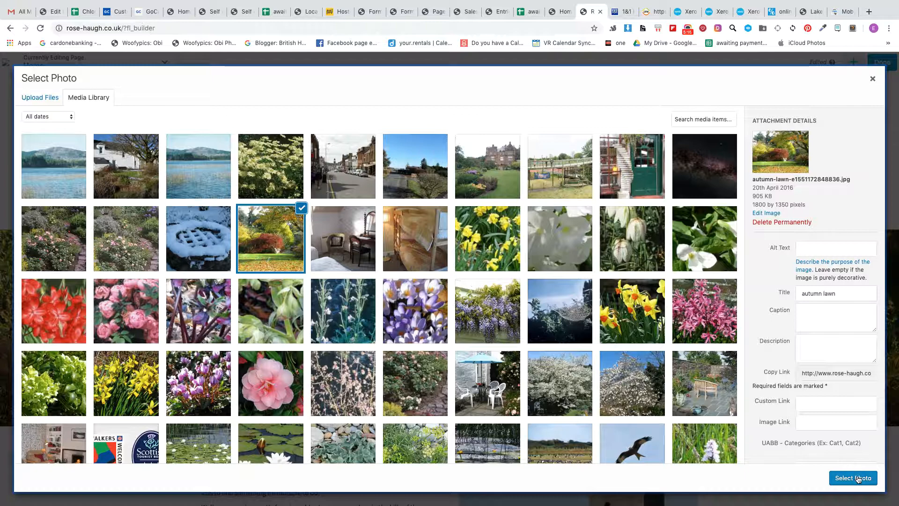
pyautogui.click(871, 79)
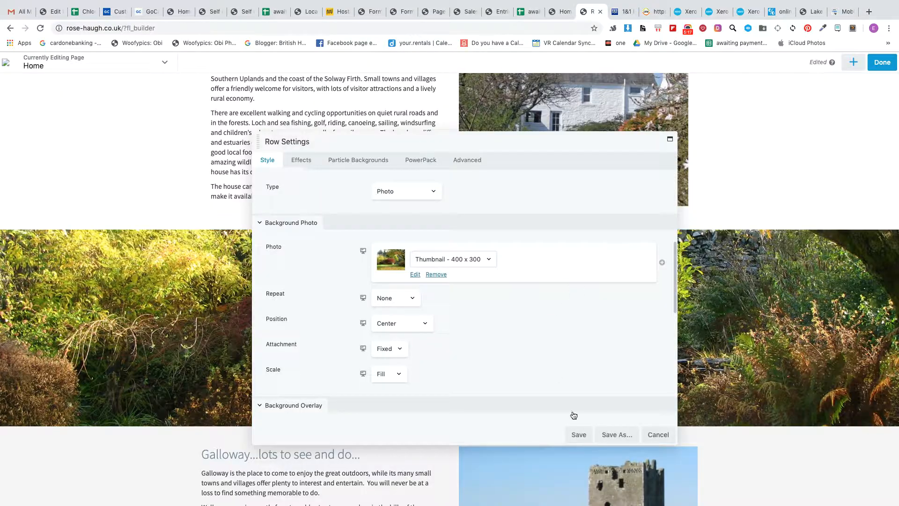
pyautogui.click(579, 434)
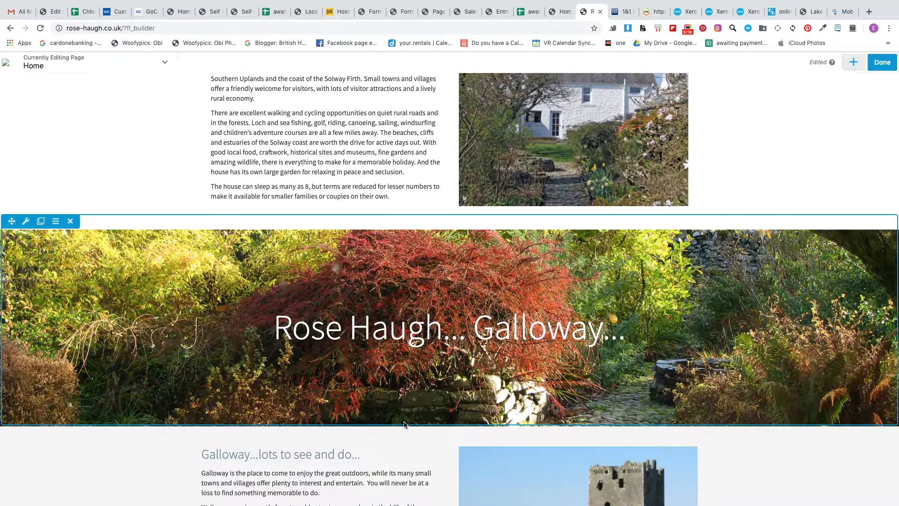
# Step: Review the gallery and photo-adding options of the small two-photo carousel under "Galloway...lots to see and do...", and cancel without changes
pyautogui.scroll(-3, 404, 422)
pyautogui.scroll(-5, 404, 425)
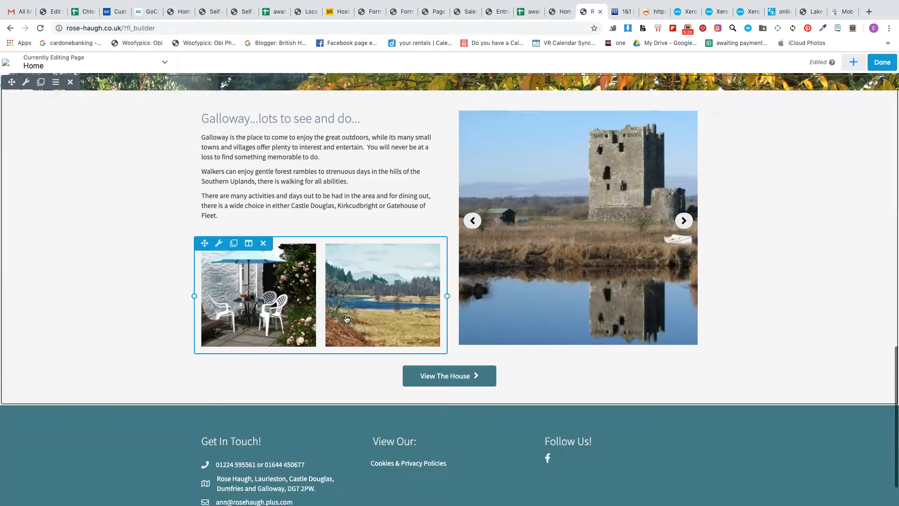
pyautogui.click(319, 312)
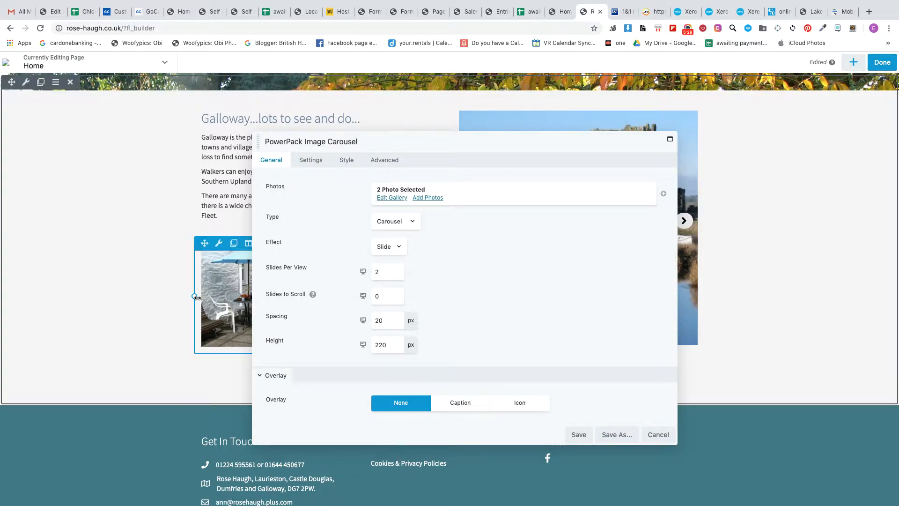
pyautogui.click(387, 198)
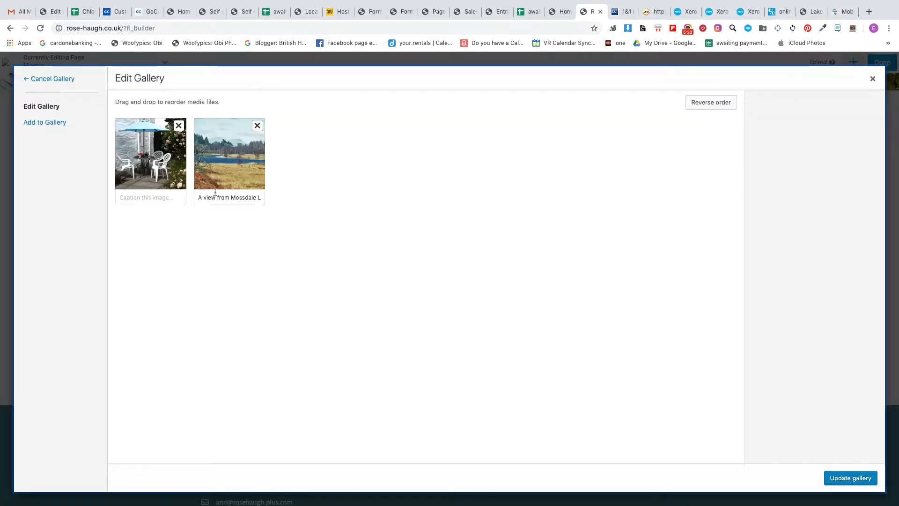
pyautogui.click(872, 79)
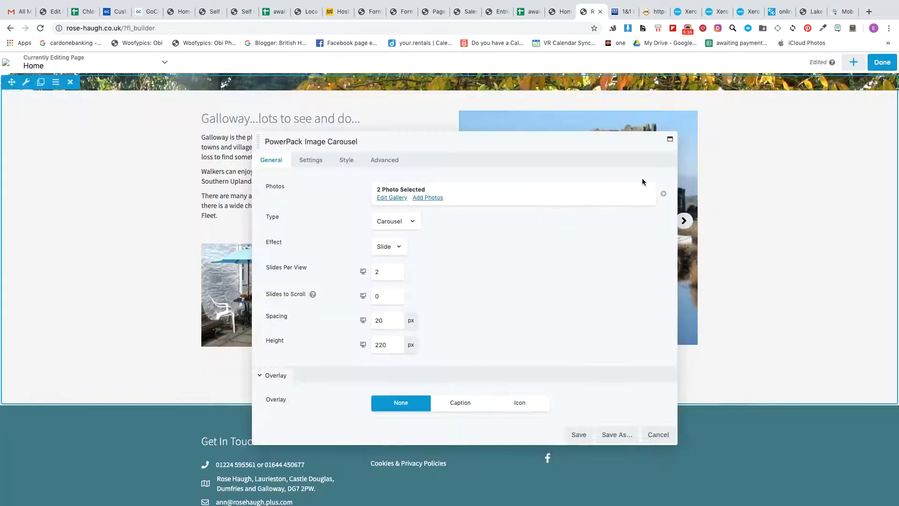
pyautogui.click(388, 198)
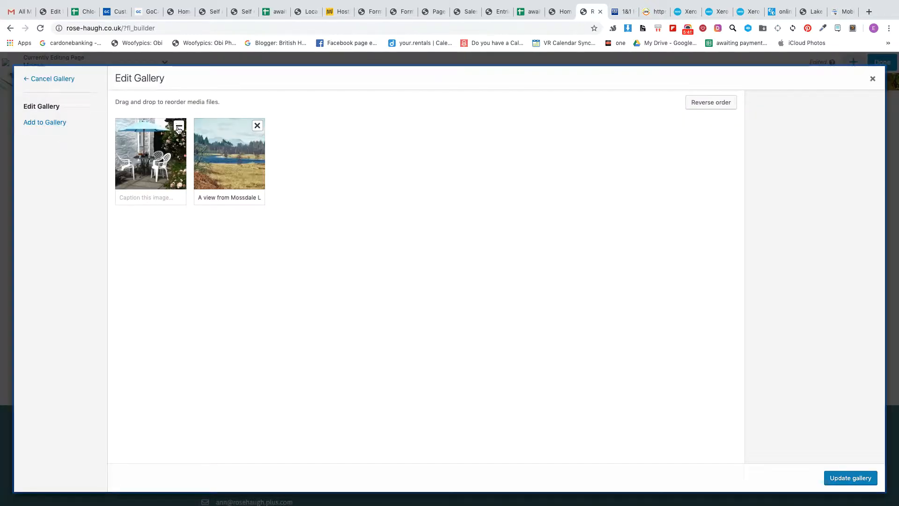
pyautogui.click(50, 122)
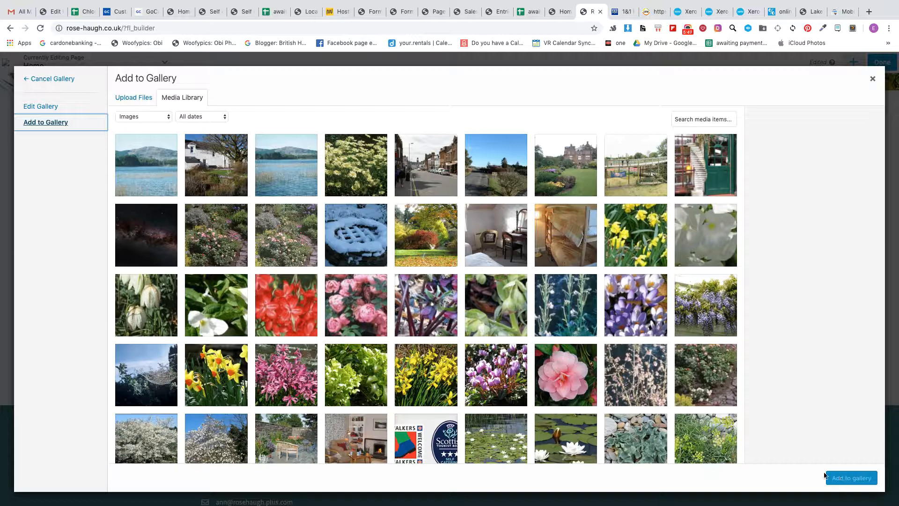
pyautogui.click(872, 78)
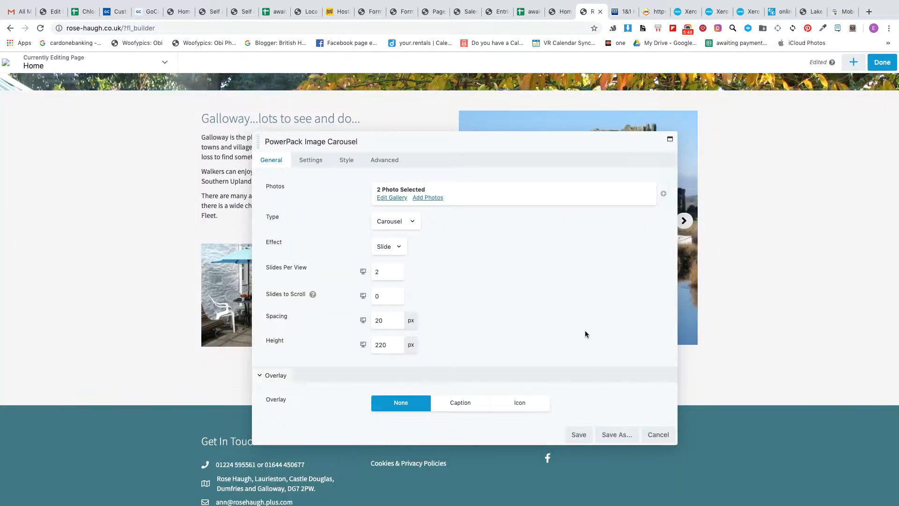
pyautogui.click(658, 434)
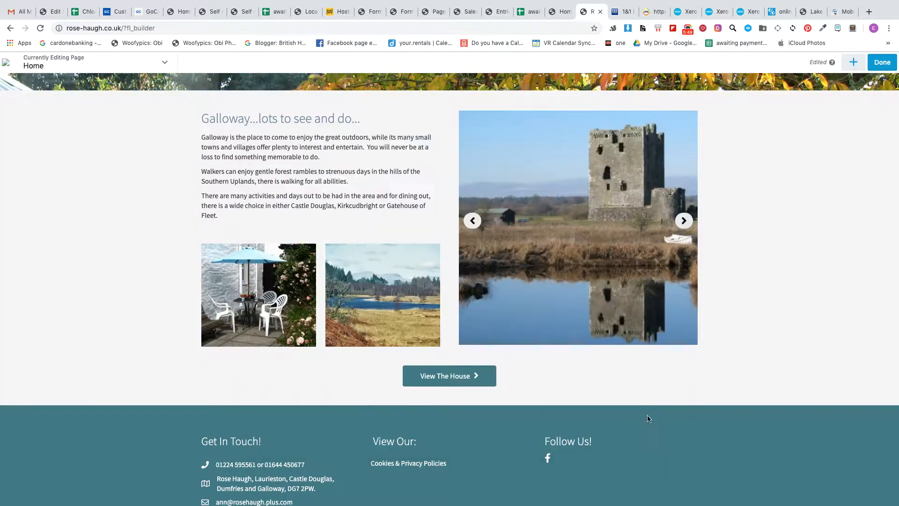
# Step: Check the gallery photos of the large castle image carousel, close the gallery unchanged and save the carousel settings
pyautogui.click(578, 253)
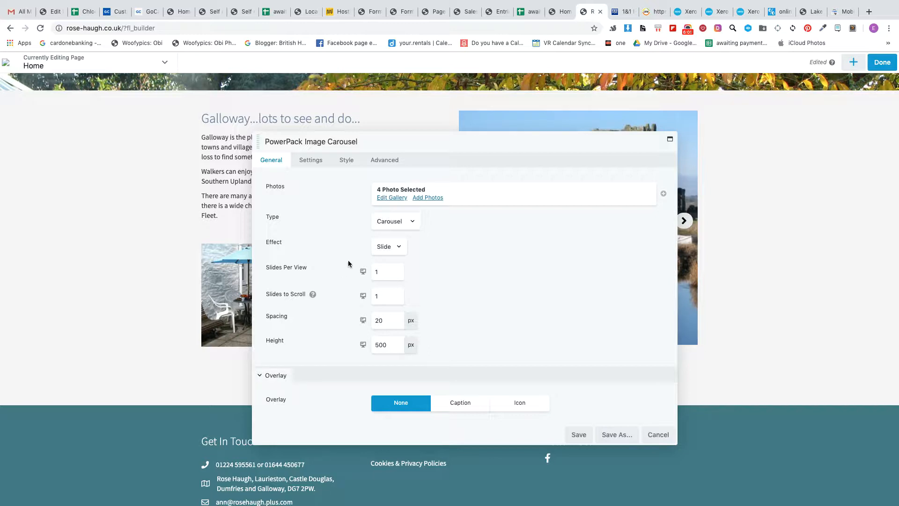
pyautogui.click(392, 199)
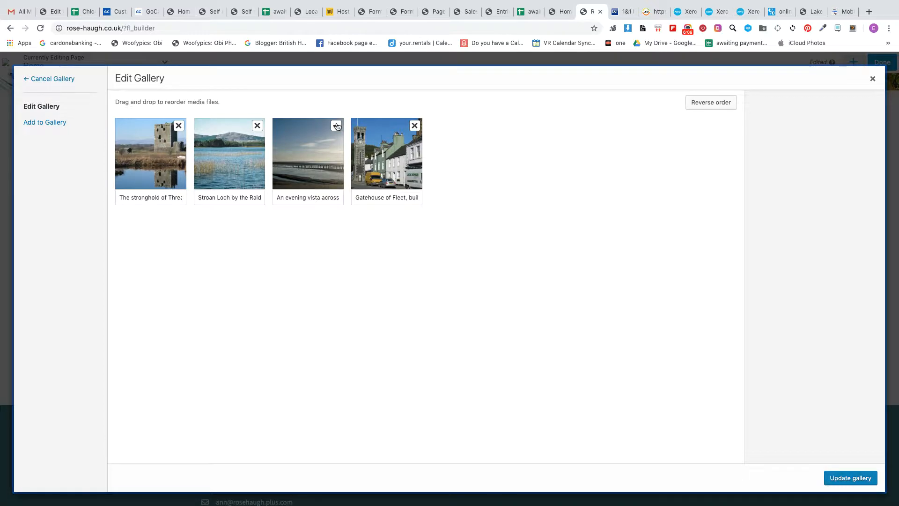
pyautogui.click(872, 81)
pyautogui.click(582, 435)
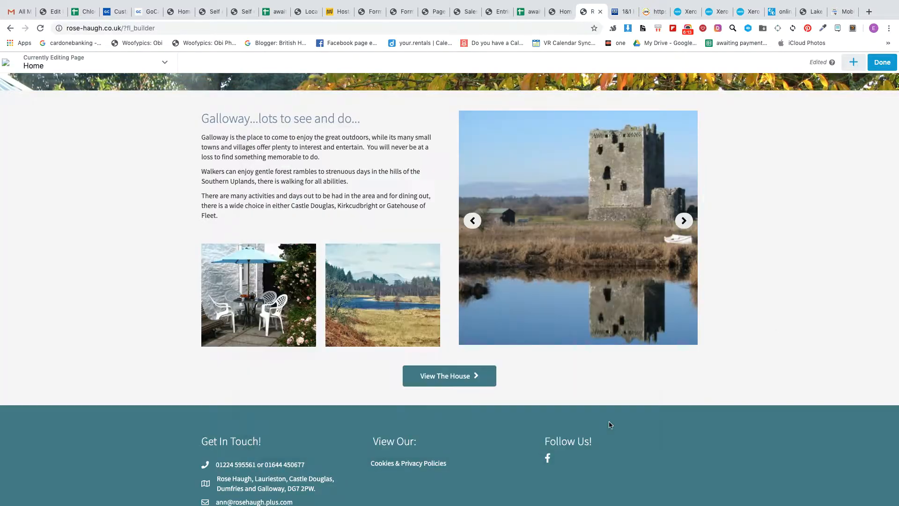
# Step: Finish editing the Home page and publish it
pyautogui.scroll(7, 824, 160)
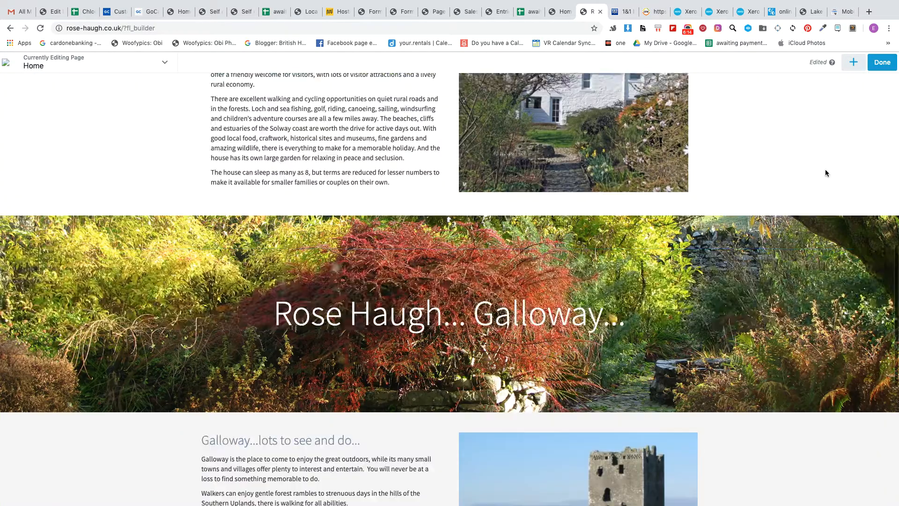
pyautogui.scroll(6, 825, 172)
pyautogui.click(882, 62)
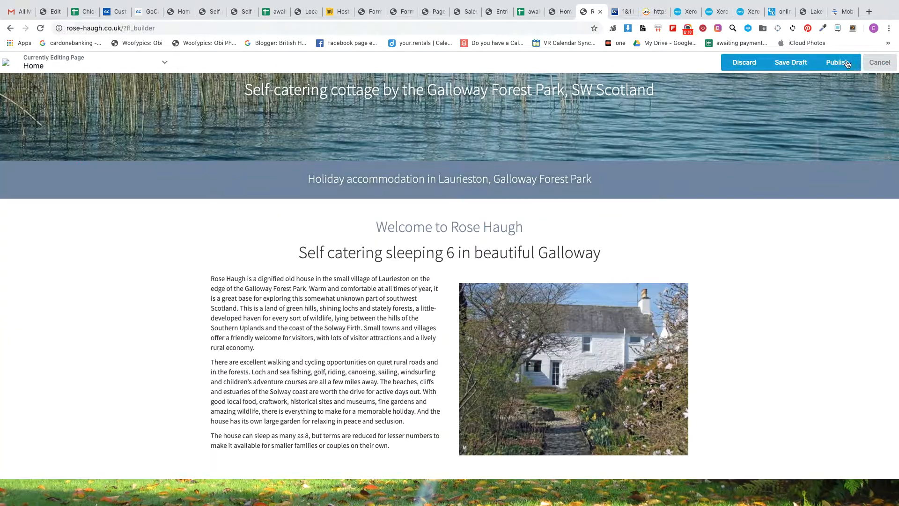
pyautogui.click(845, 63)
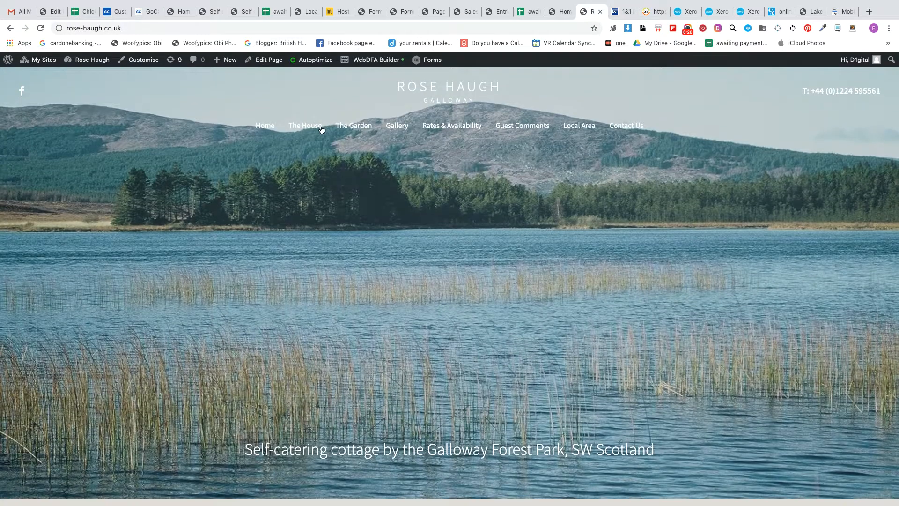
# Step: Open The House page in the page builder and bring up the hero row's background slideshow settings
pyautogui.click(316, 130)
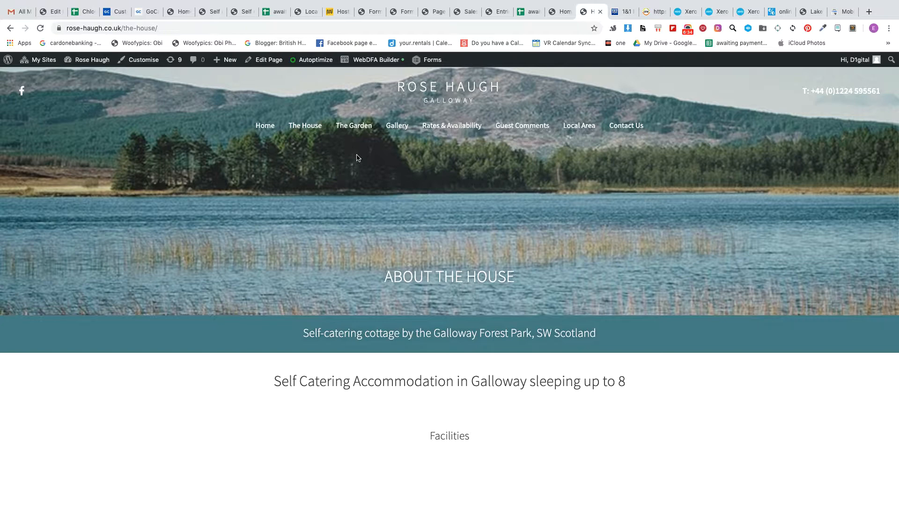
pyautogui.click(374, 59)
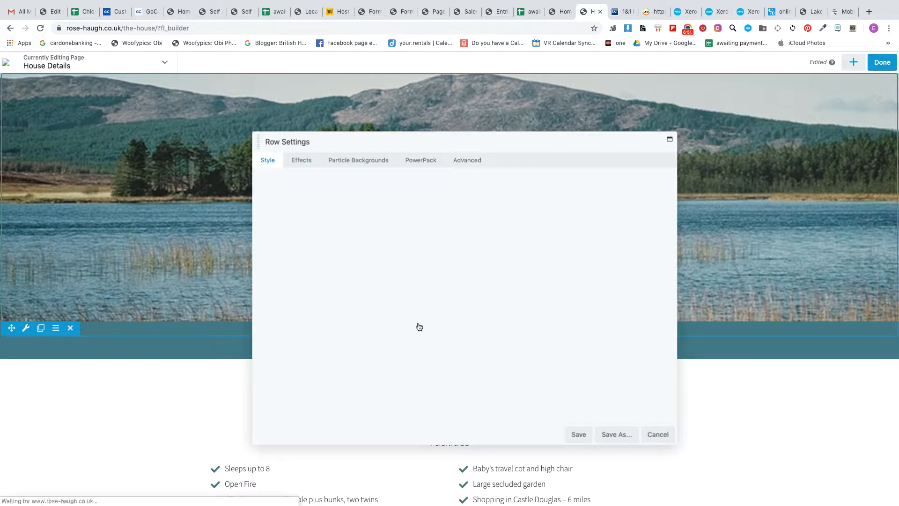
pyautogui.scroll(-2, 352, 311)
pyautogui.scroll(-5, 353, 310)
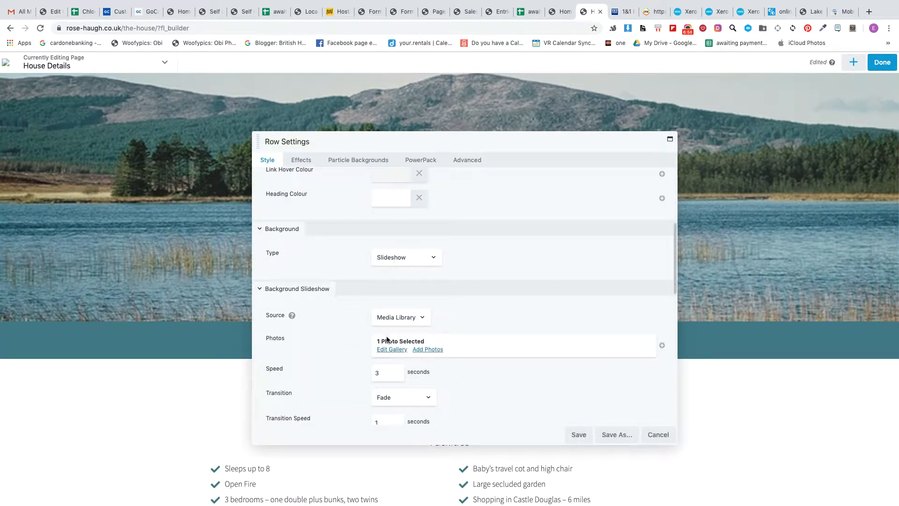
# Step: View the hero slideshow's gallery, close it without changing photos and save the row settings
pyautogui.click(393, 349)
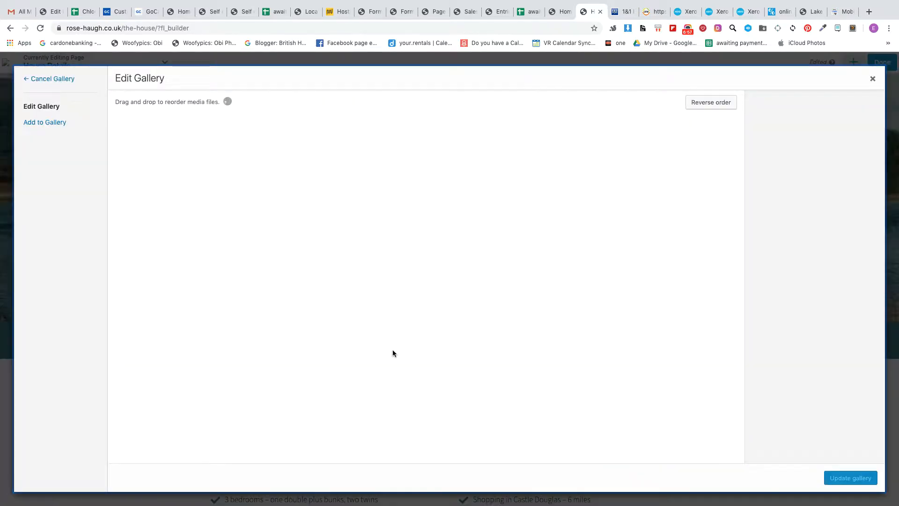
pyautogui.click(873, 78)
pyautogui.click(579, 433)
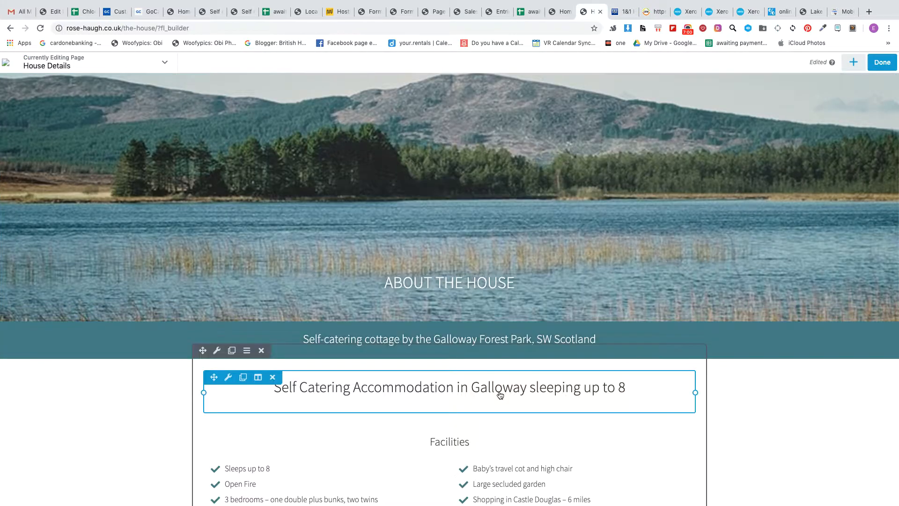
# Step: Open the "Sleeps up to 8" item of the Facilities list for editing and cancel without changing its title
pyautogui.scroll(-5, 500, 394)
pyautogui.click(301, 291)
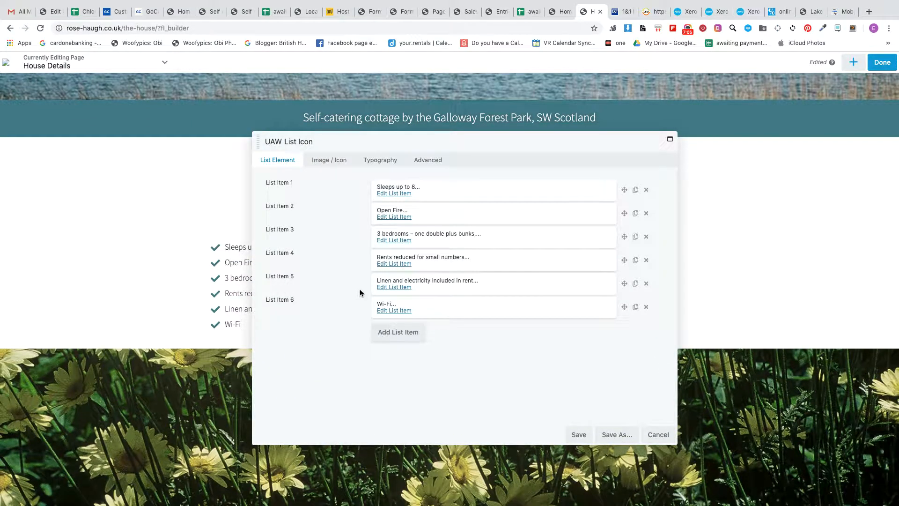
pyautogui.click(397, 194)
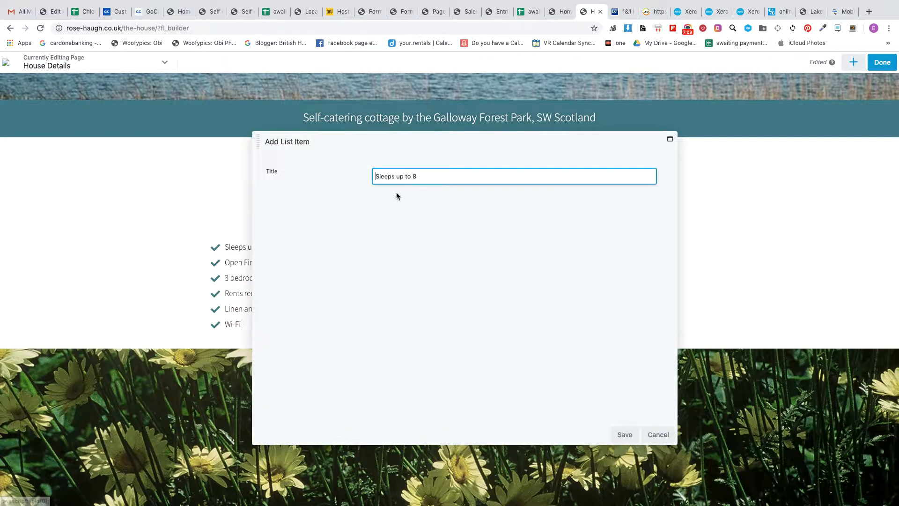
pyautogui.click(664, 434)
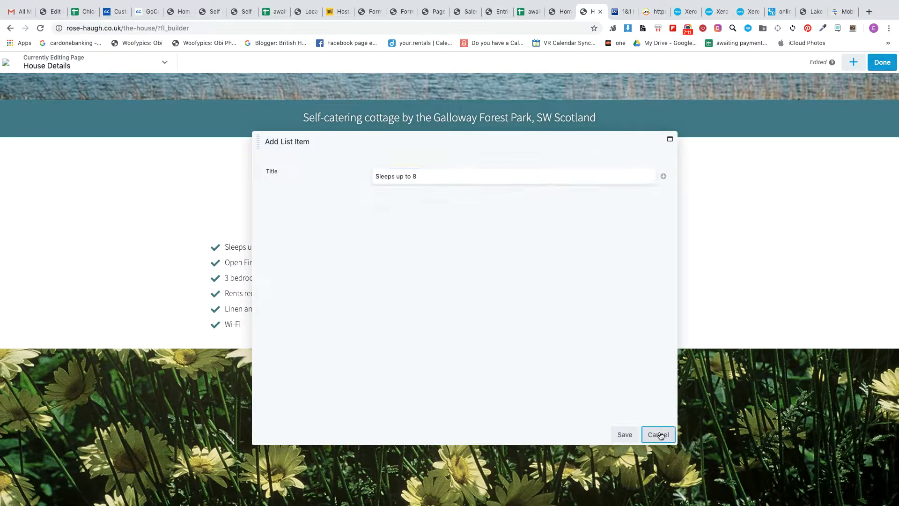
# Step: Open the "Rents reduced for small numbers" item of the Facilities list, then save the item and the list unchanged
pyautogui.click(384, 266)
pyautogui.click(513, 178)
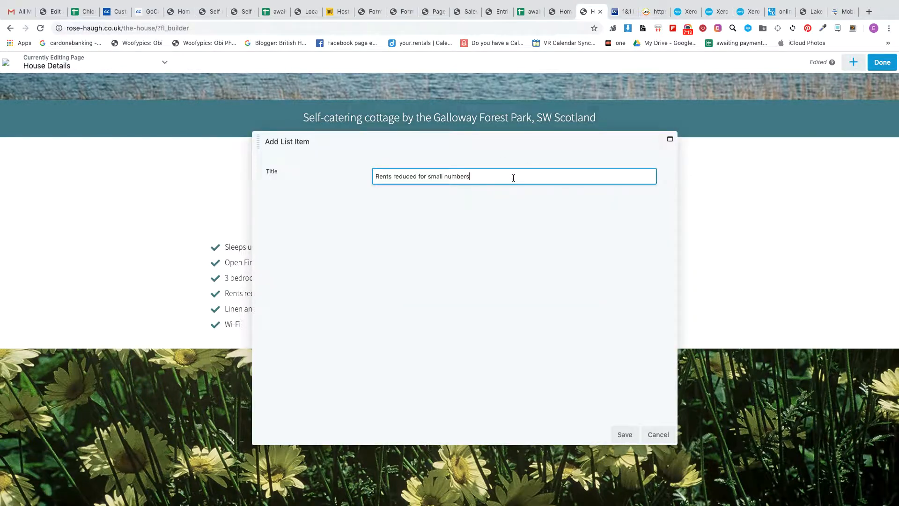
pyautogui.click(625, 434)
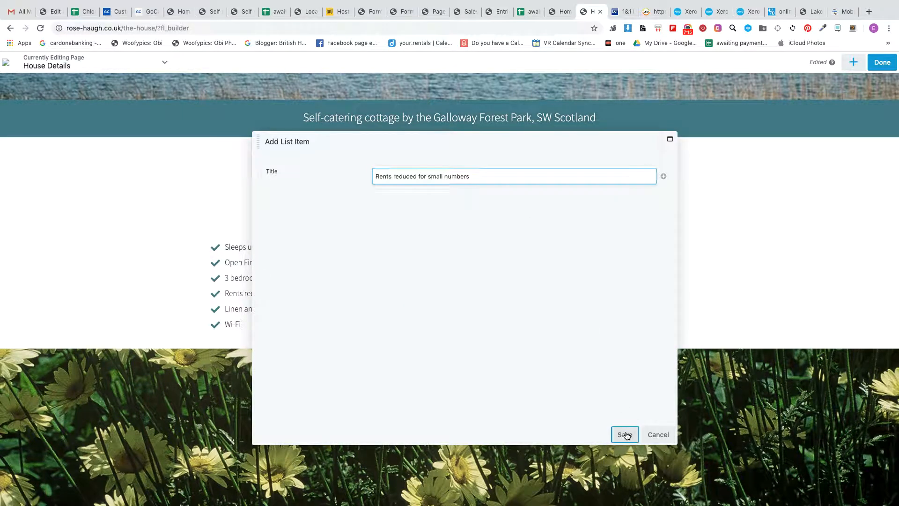
pyautogui.click(577, 435)
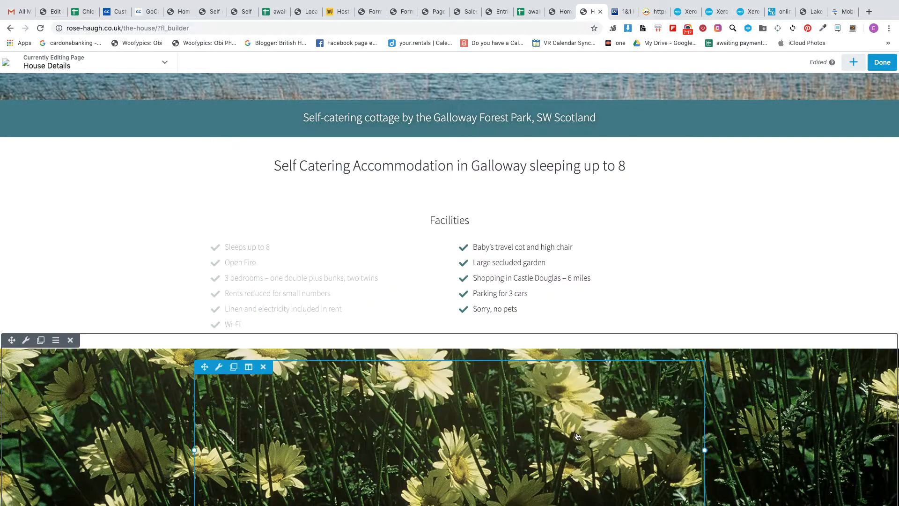
# Step: Open the row settings of the daisy photo banner below Facilities, view its background photo options and save the row
pyautogui.scroll(-5, 514, 406)
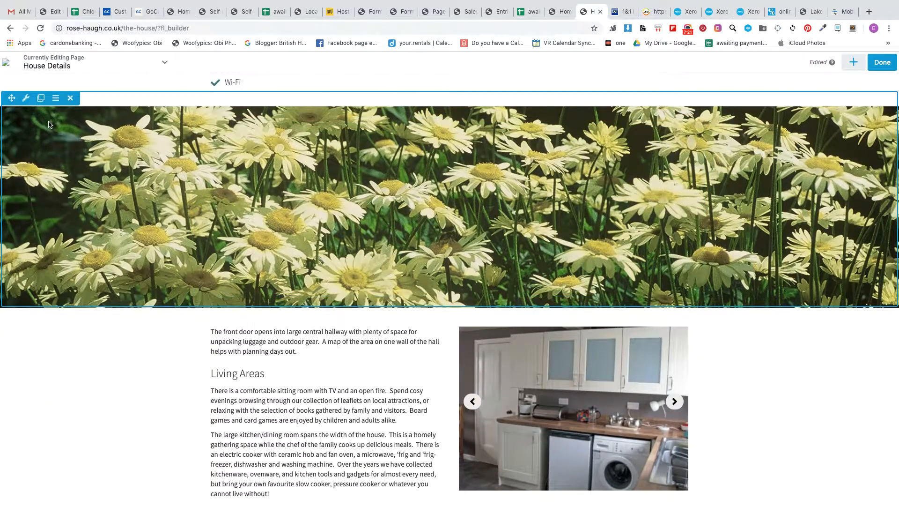
pyautogui.scroll(1, 241, 240)
pyautogui.scroll(1, 241, 239)
pyautogui.scroll(-3, 159, 244)
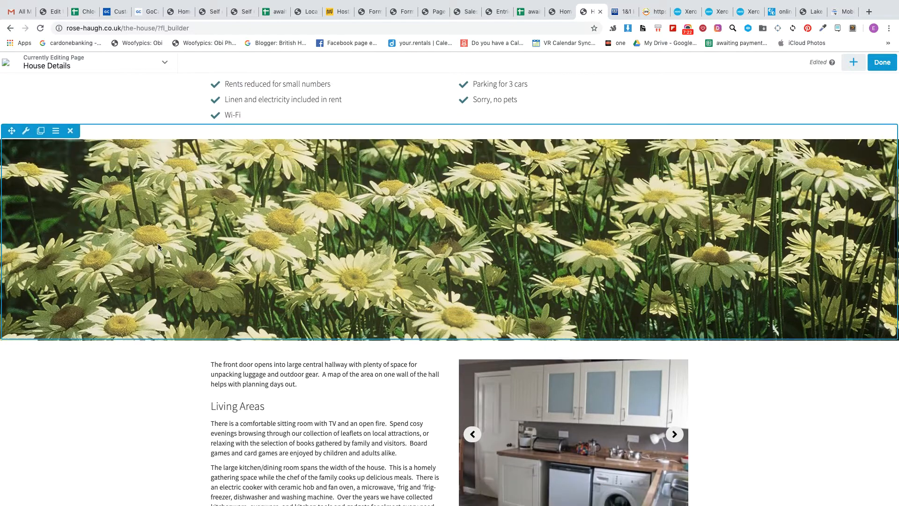
pyautogui.scroll(3, 57, 159)
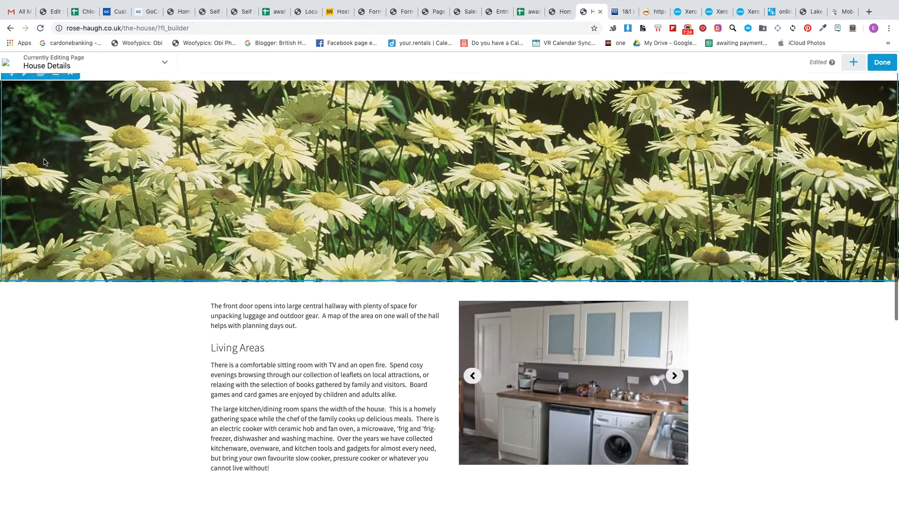
pyautogui.click(26, 146)
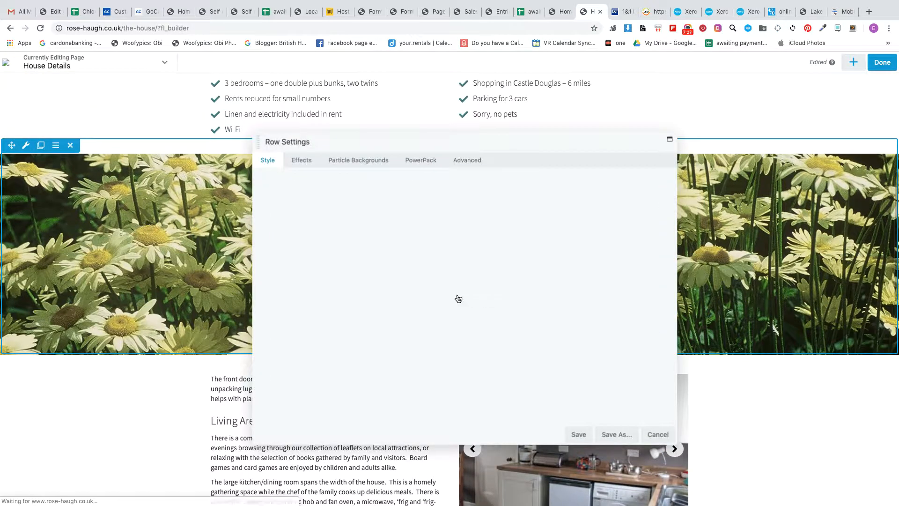
pyautogui.scroll(-5, 350, 297)
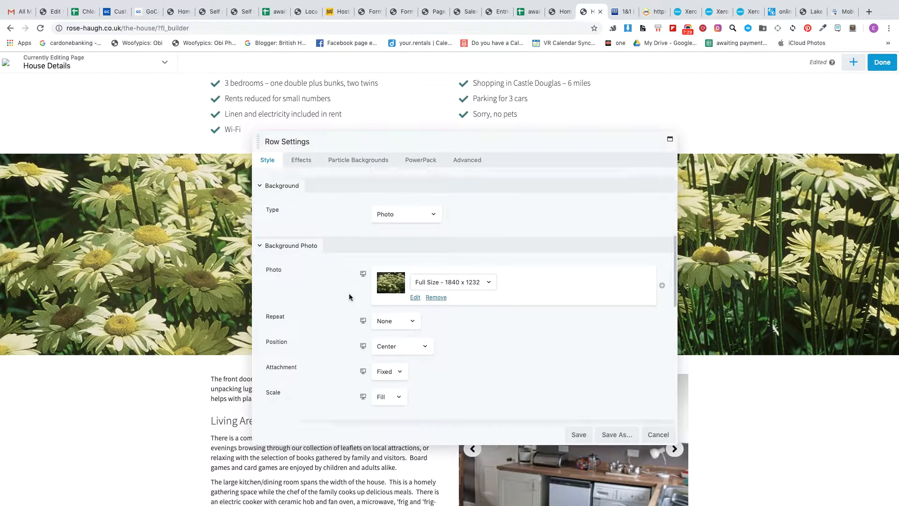
pyautogui.scroll(1, 350, 297)
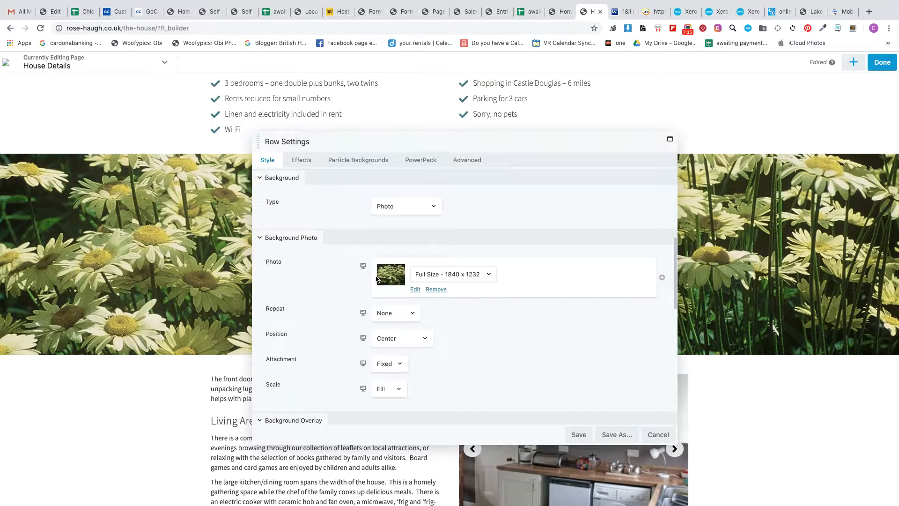
pyautogui.click(585, 430)
# Step: Try widening the Garden photo carousel's column over the text, then shrink it back to roughly half the row
pyautogui.scroll(-2, 461, 412)
pyautogui.scroll(-5, 462, 412)
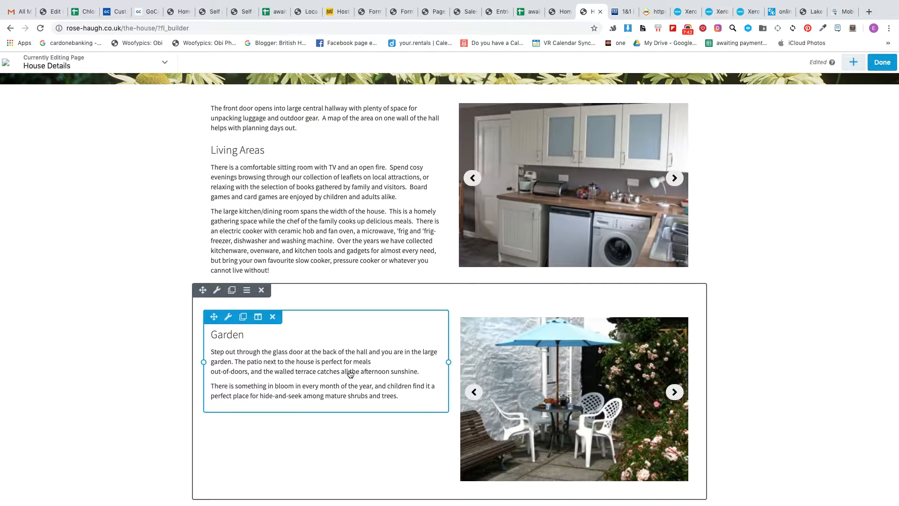
pyautogui.scroll(-4, 351, 373)
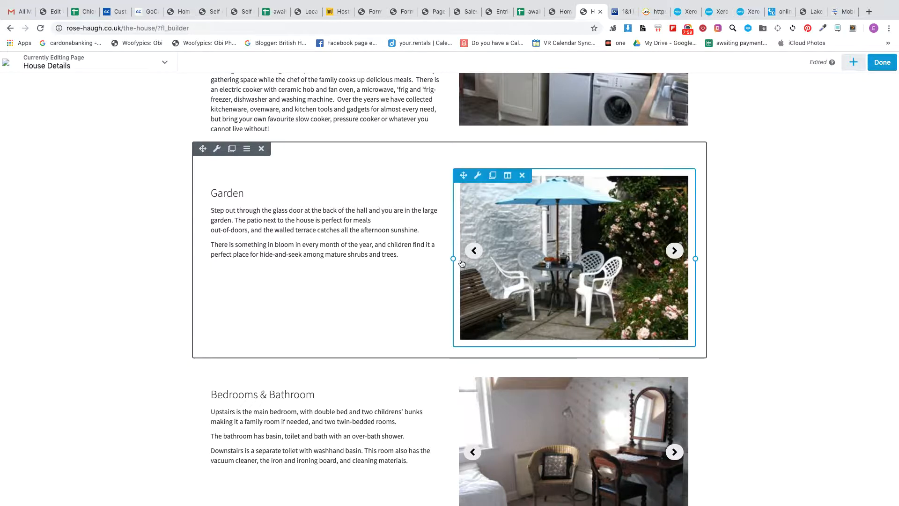
pyautogui.moveTo(453, 259); pyautogui.dragTo(349, 257)
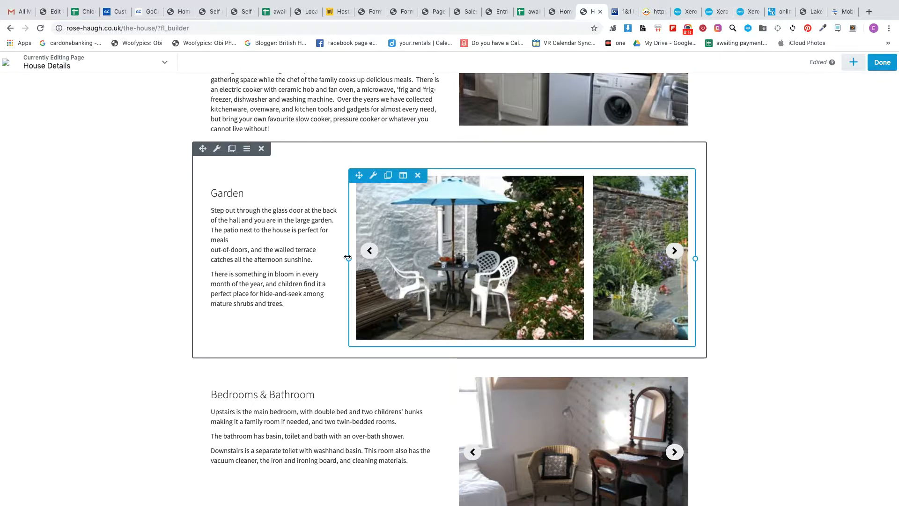
pyautogui.moveTo(349, 258); pyautogui.dragTo(461, 262)
# Step: Adjust the Garden carousel column's width so its inner edge lines up with the Living Areas carousel above
pyautogui.scroll(2, 443, 183)
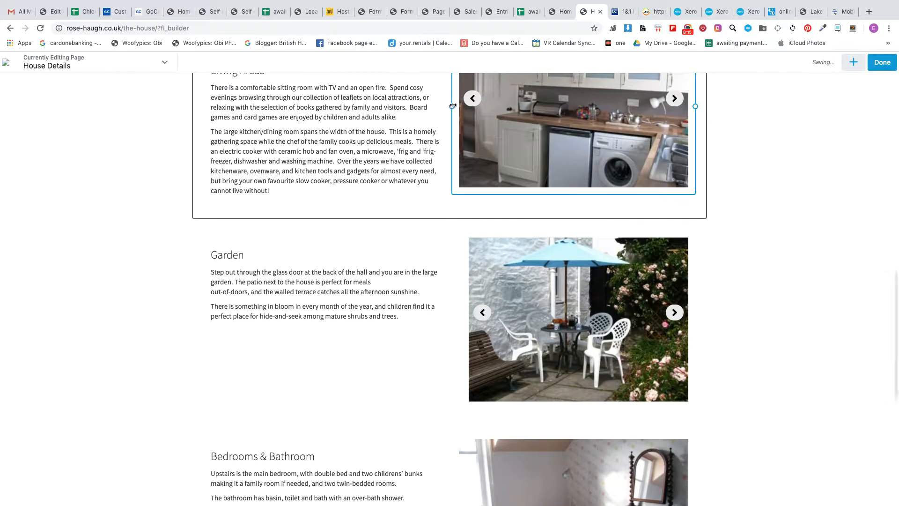
pyautogui.moveTo(453, 106); pyautogui.dragTo(452, 105)
pyautogui.moveTo(460, 318)
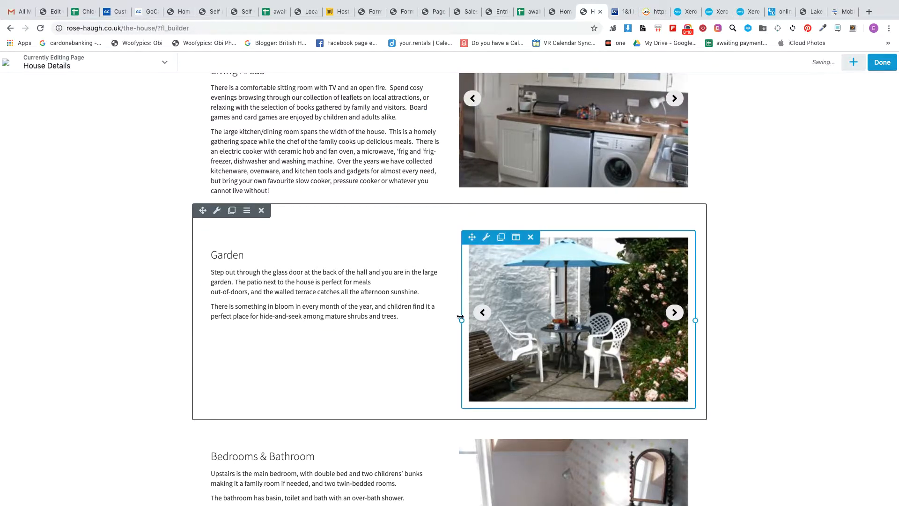
pyautogui.moveTo(461, 320); pyautogui.dragTo(451, 321)
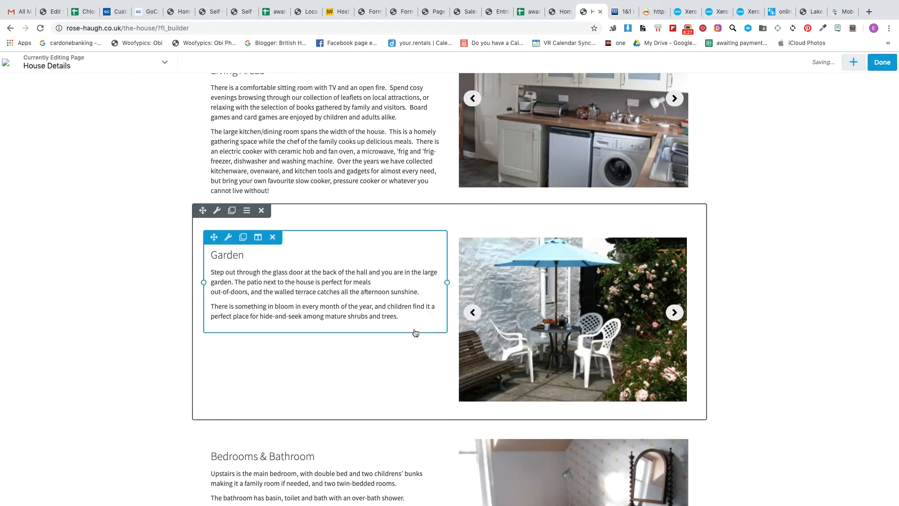
# Step: Finish editing The House page and publish it
pyautogui.scroll(-3, 407, 337)
pyautogui.scroll(-5, 407, 337)
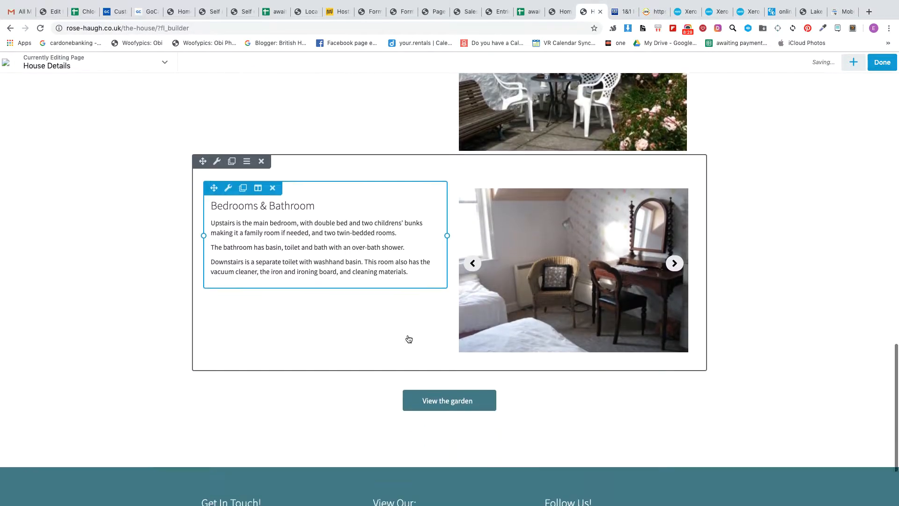
pyautogui.scroll(2, 408, 339)
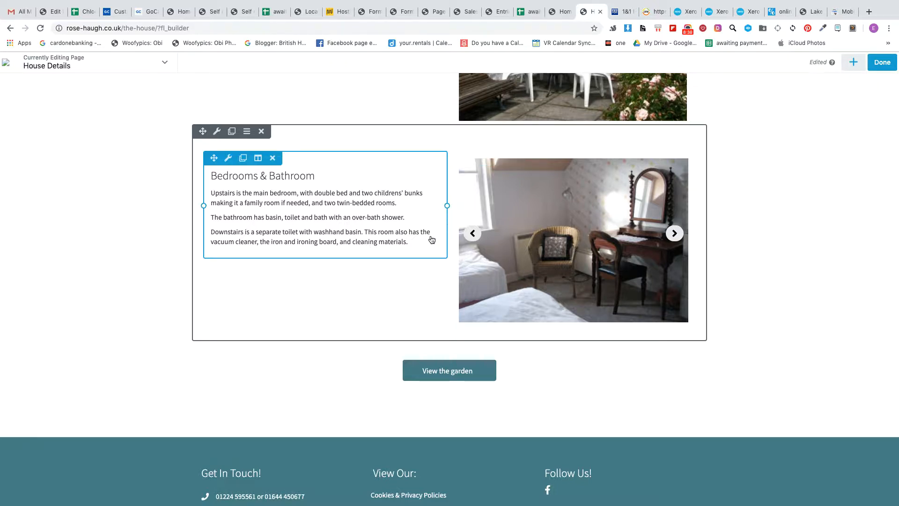
pyautogui.click(884, 66)
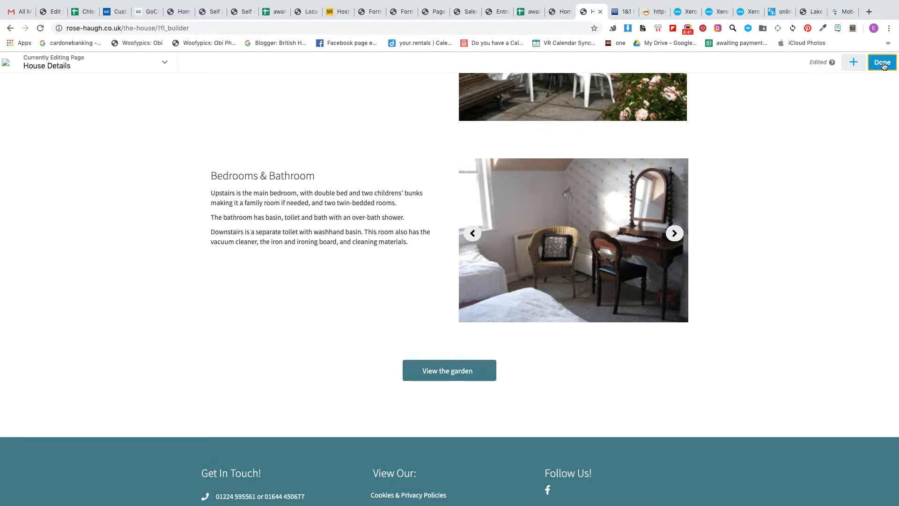
pyautogui.click(839, 60)
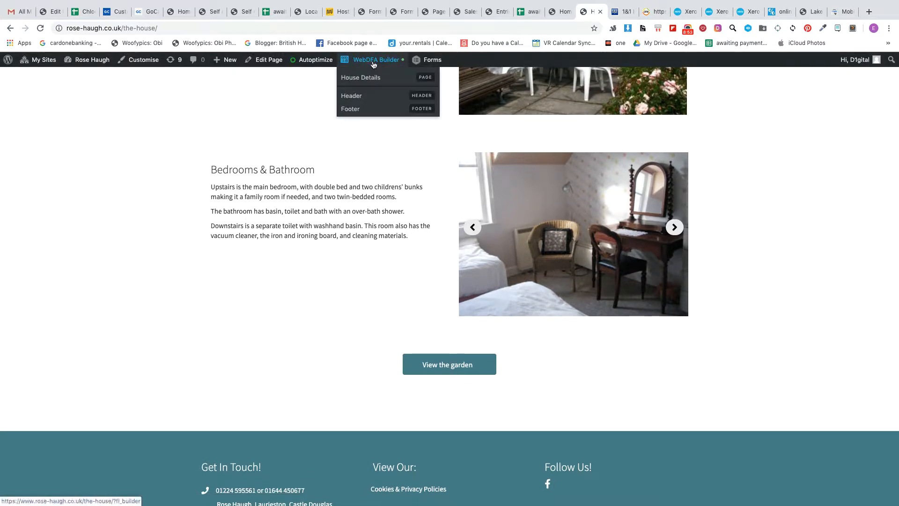
# Step: Reopen The House page in the page builder, save the Living Areas text unchanged and exit by discarding the page's changes
pyautogui.click(387, 65)
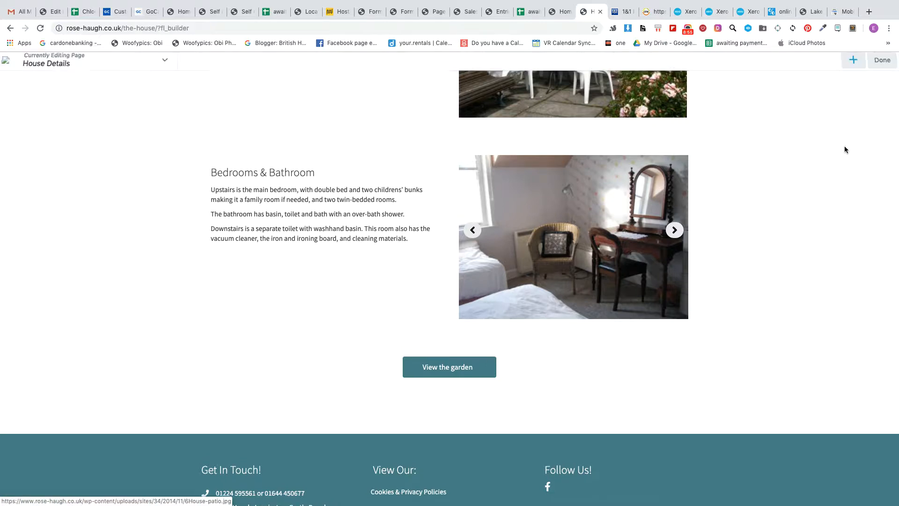
pyautogui.click(875, 63)
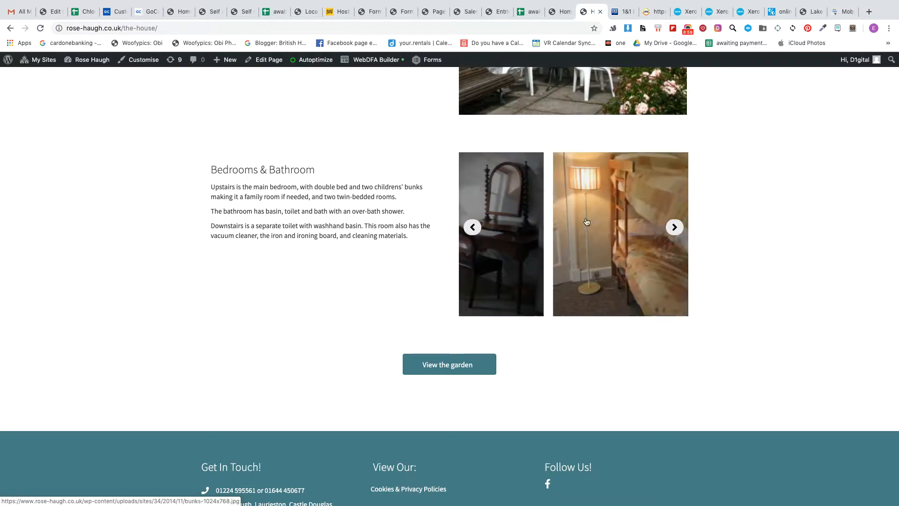
pyautogui.scroll(5, 631, 204)
pyautogui.scroll(7, 632, 205)
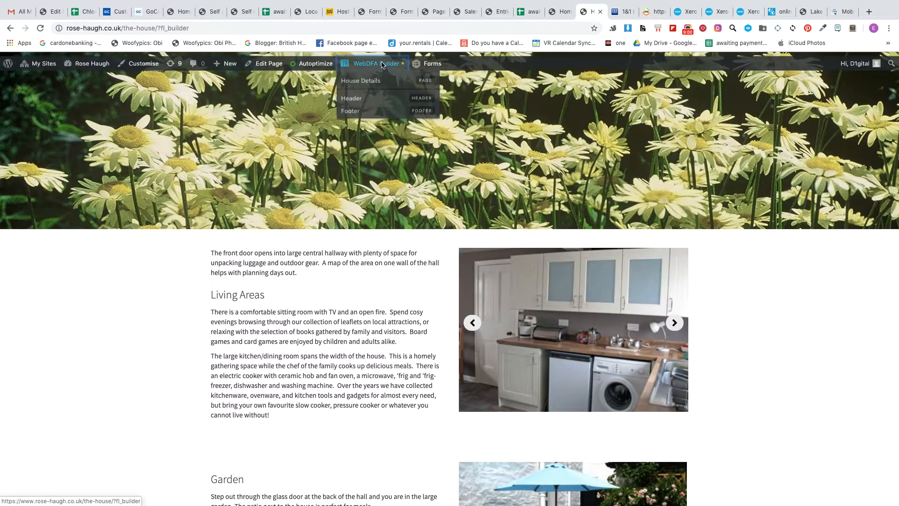
pyautogui.click(375, 60)
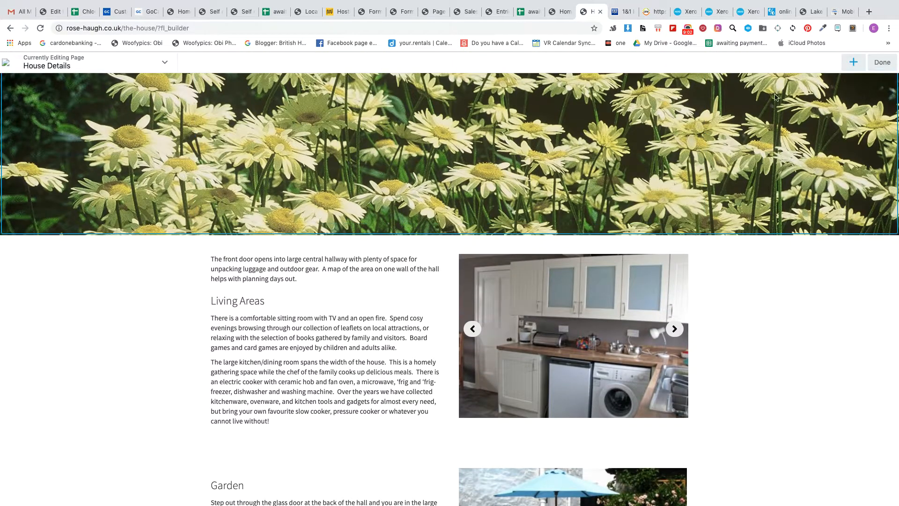
pyautogui.click(377, 342)
pyautogui.click(581, 435)
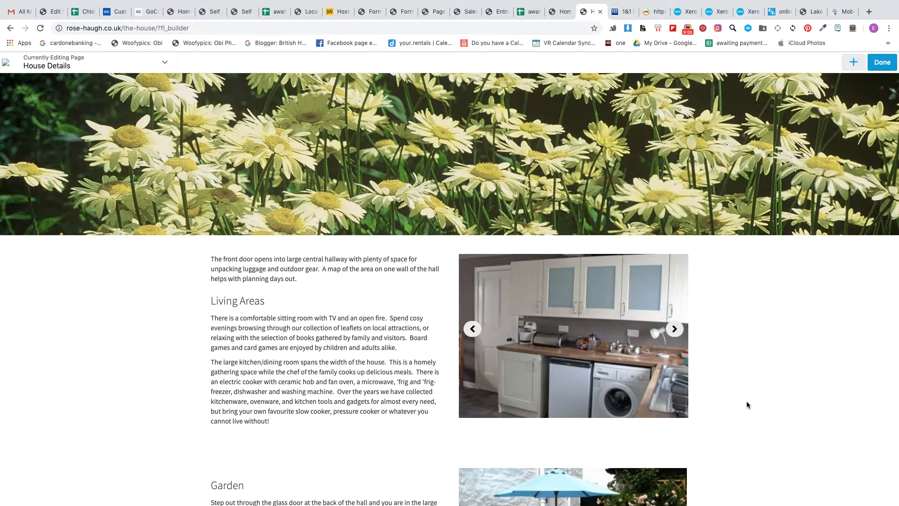
pyautogui.click(879, 65)
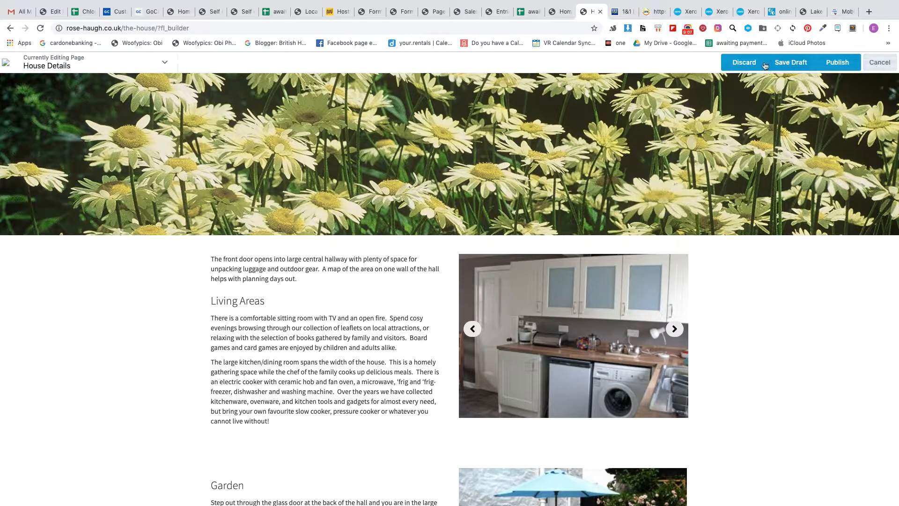
pyautogui.click(732, 65)
pyautogui.click(528, 90)
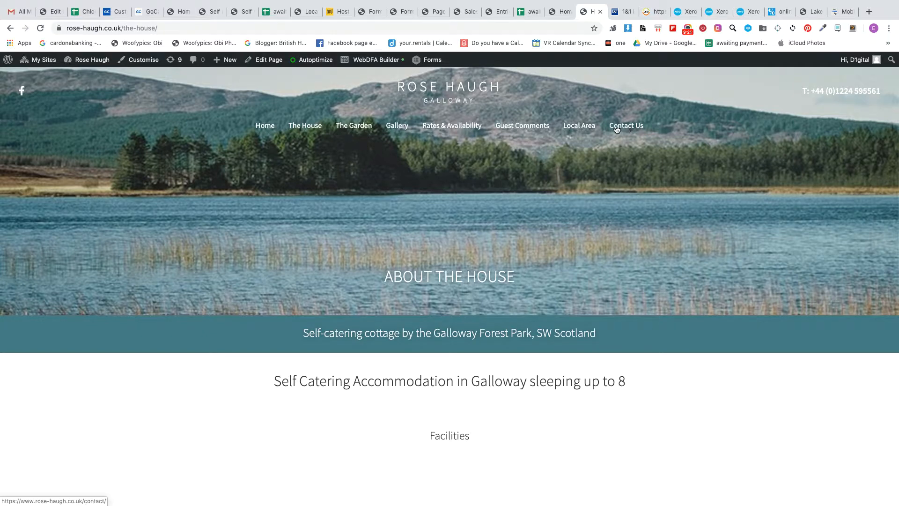
# Step: Open the Guest Comments page in the page builder and bring up the Recent Testimonials text for editing
pyautogui.click(526, 132)
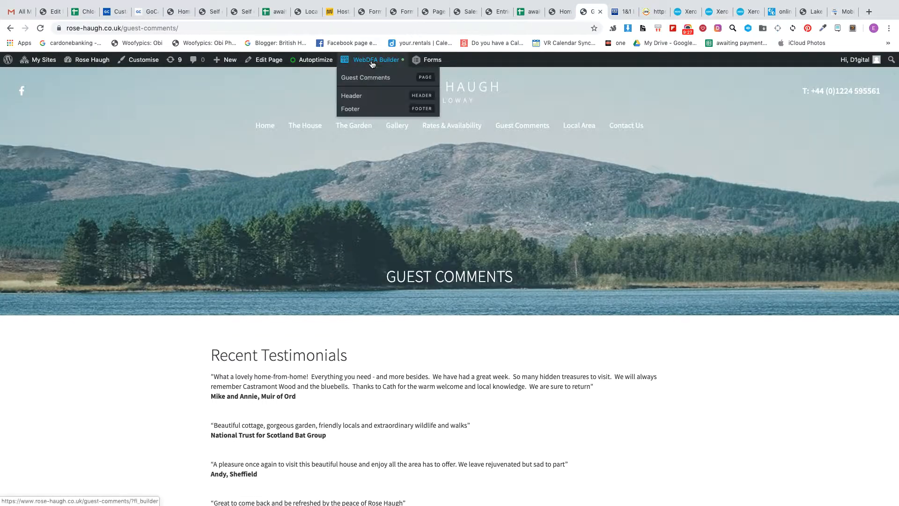
pyautogui.click(370, 77)
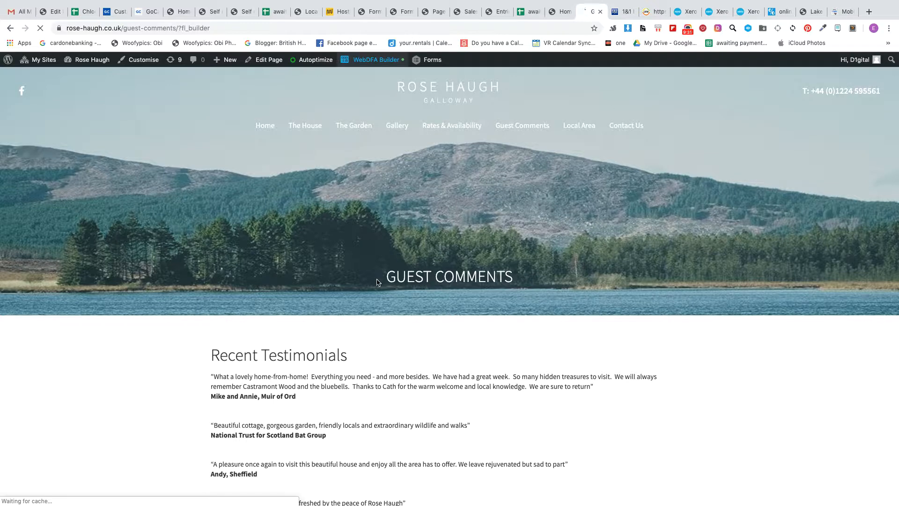
pyautogui.scroll(-5, 375, 277)
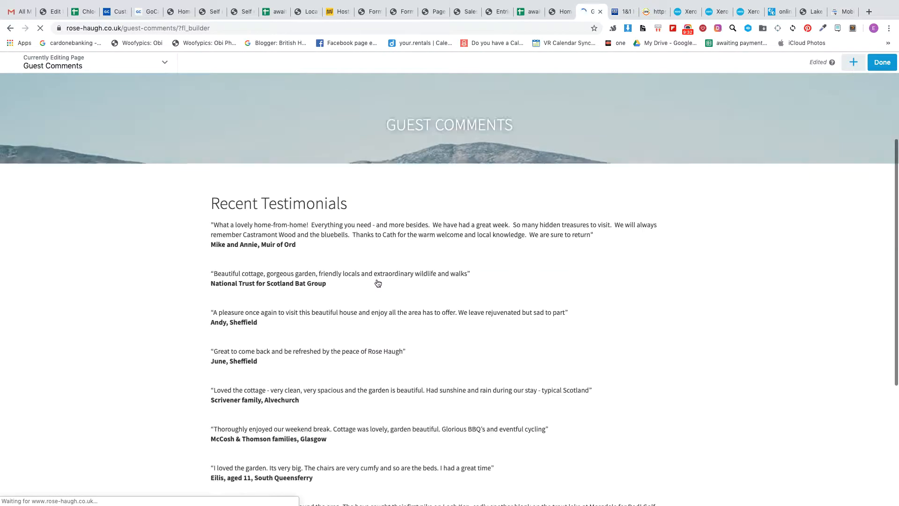
pyautogui.click(372, 267)
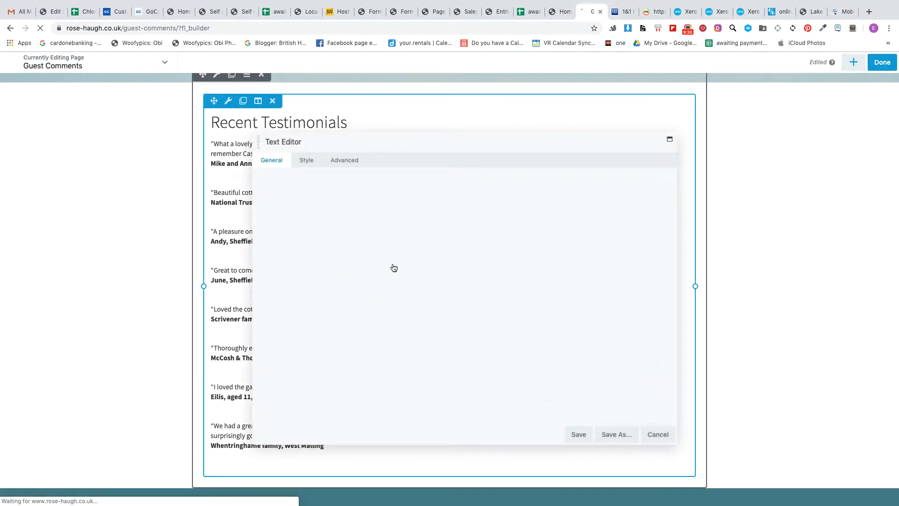
# Step: Add blank lines after the last testimonial in the Recent Testimonials text and save it
pyautogui.scroll(-10, 377, 279)
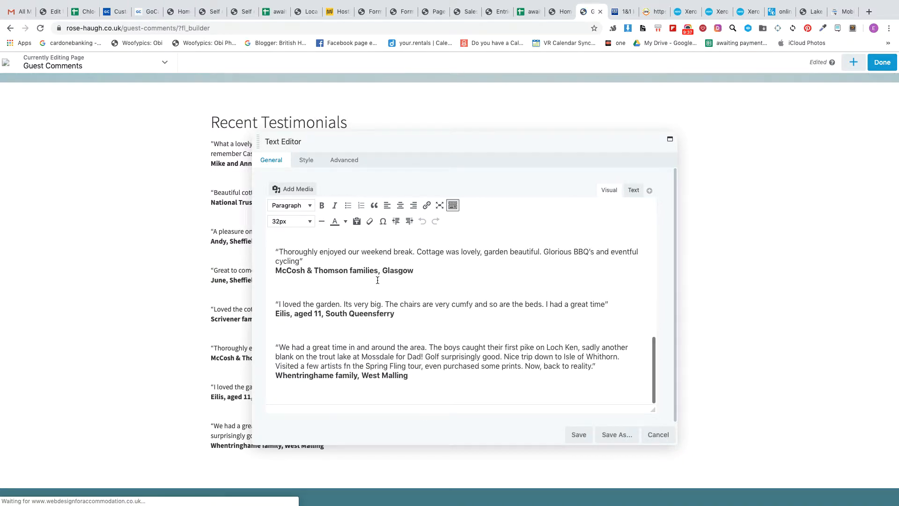
pyautogui.click(447, 377)
pyautogui.press('Return')
pyautogui.press('Return')
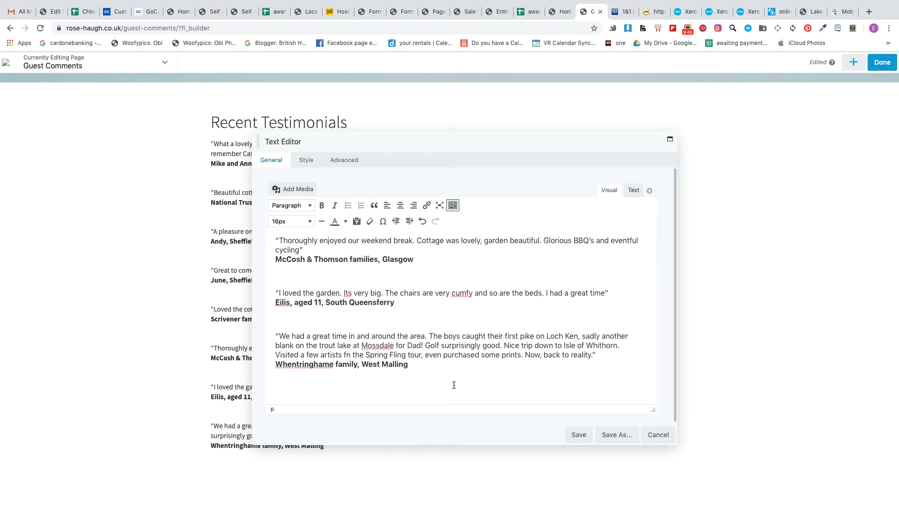
pyautogui.click(581, 435)
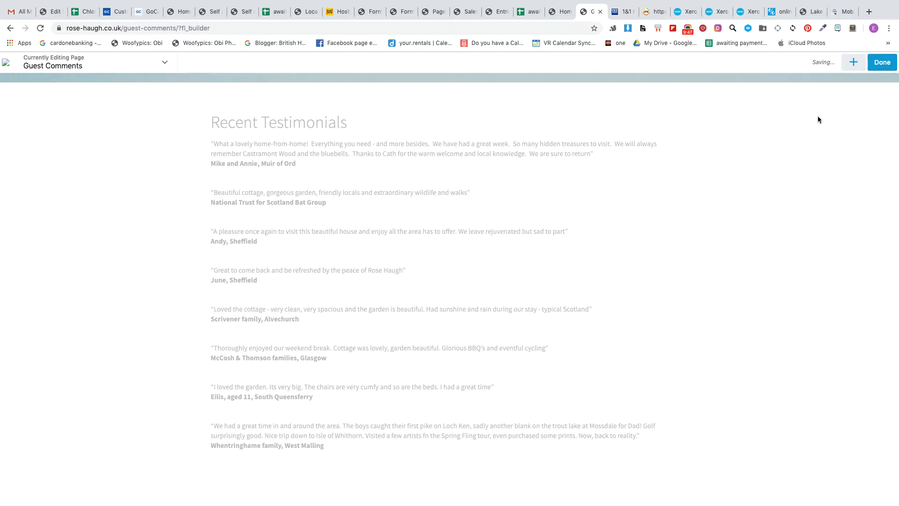
# Step: Finish editing the Guest Comments page and publish it
pyautogui.click(882, 63)
pyautogui.click(838, 63)
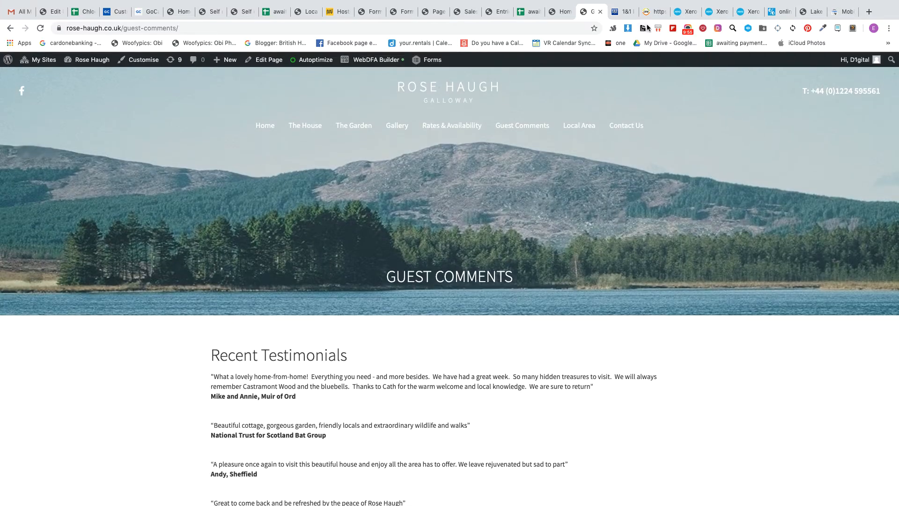
pyautogui.click(688, 29)
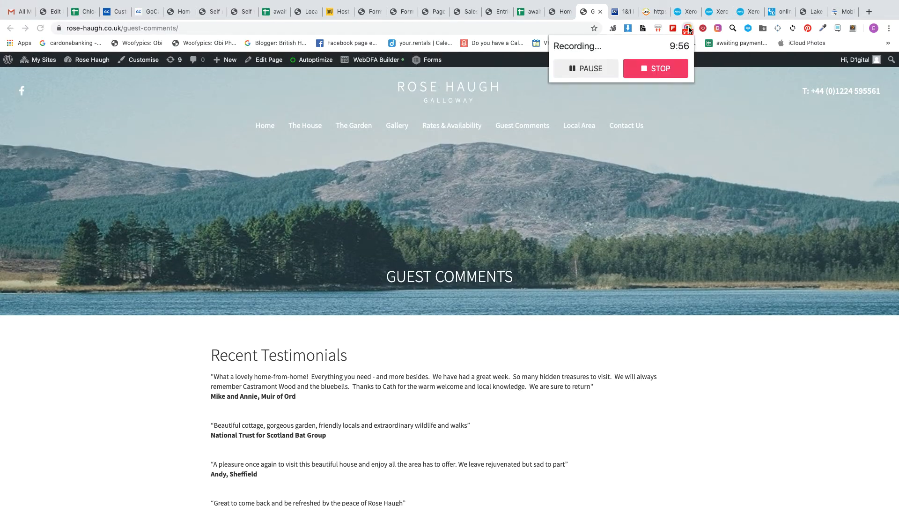